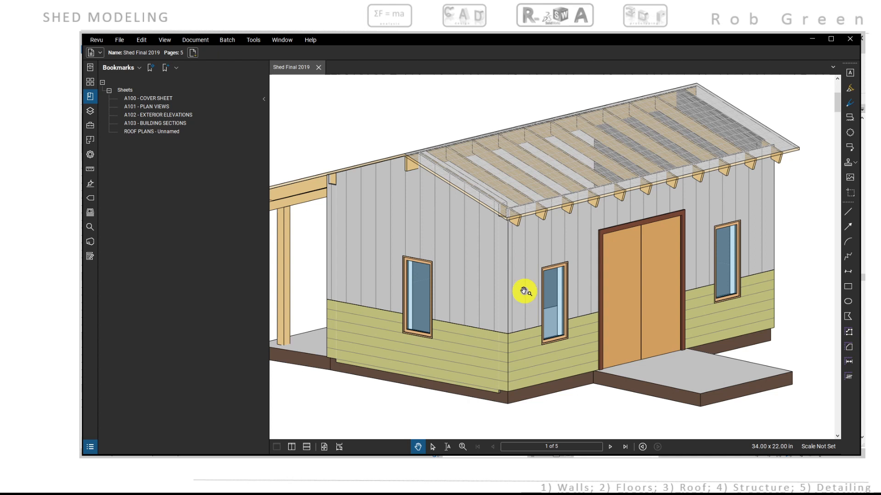
- Switch to Revit and open the 1ST FLOOR FINISH floor plan, closing the West and South elevation views
{"action": "mouse_move", "coordinate": [496, 494]}
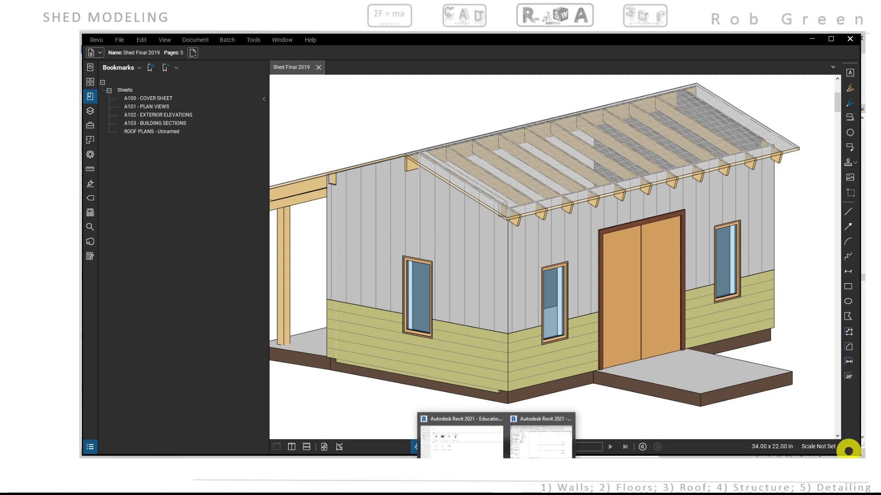
{"action": "left_click", "coordinate": [811, 40]}
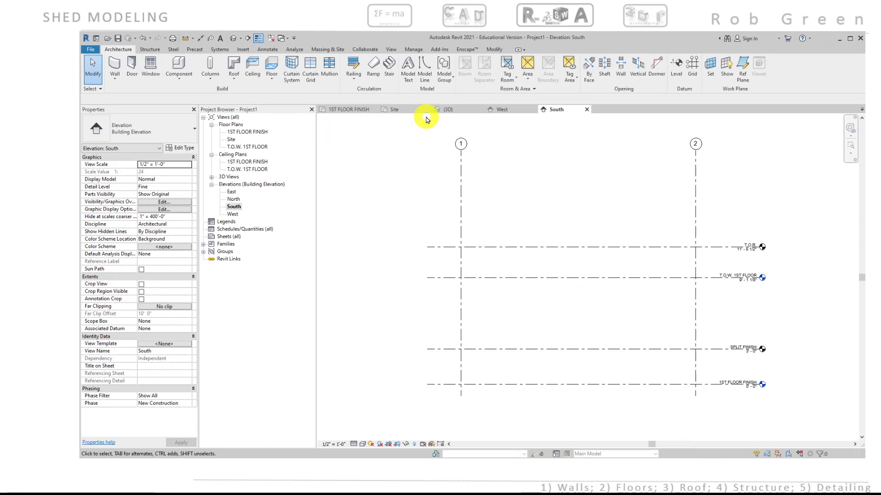
{"action": "double_click", "coordinate": [250, 132]}
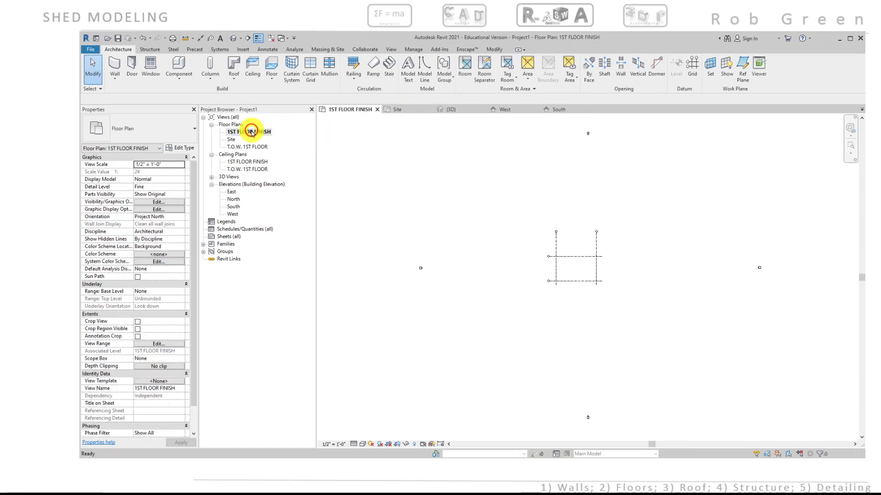
{"action": "left_click", "coordinate": [482, 109]}
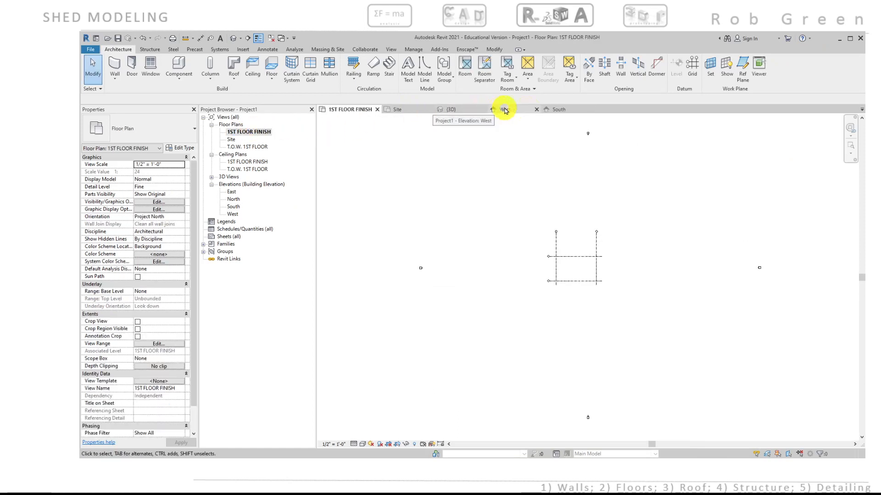
{"action": "left_click", "coordinate": [536, 109]}
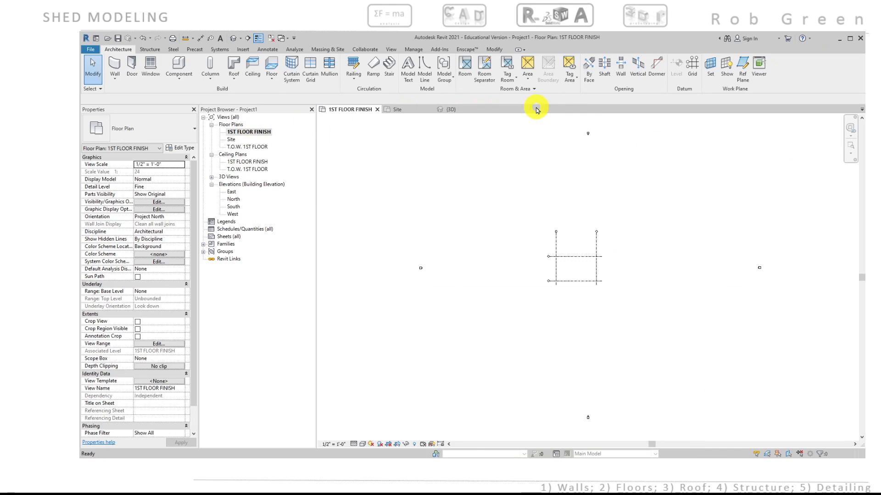
- Start a new wall and duplicate the Generic - 8" basic wall type as "2 x 4 Framing"
{"action": "scroll", "coordinate": [542, 242], "scroll_direction": "up", "scroll_amount": 5}
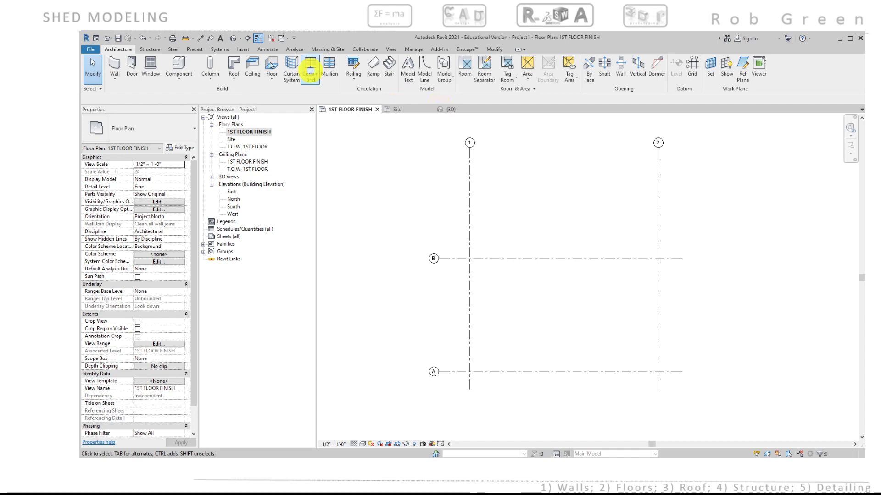
{"action": "left_click", "coordinate": [116, 63]}
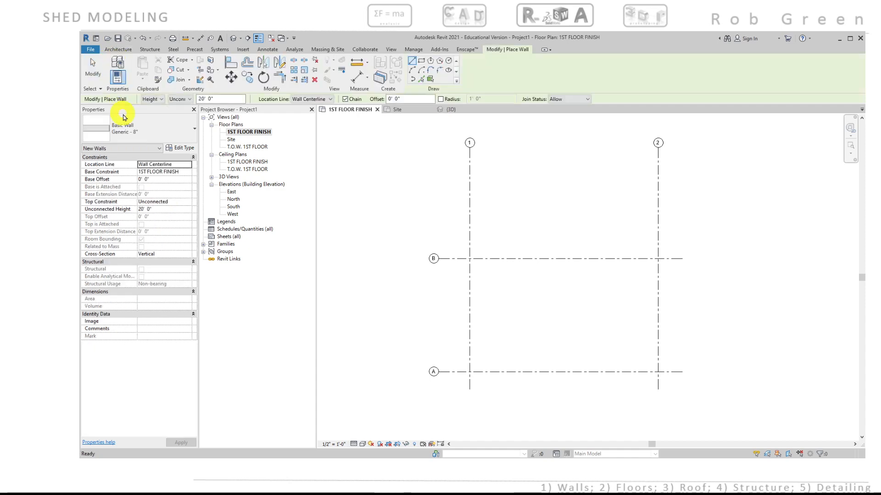
{"action": "left_click", "coordinate": [178, 148]}
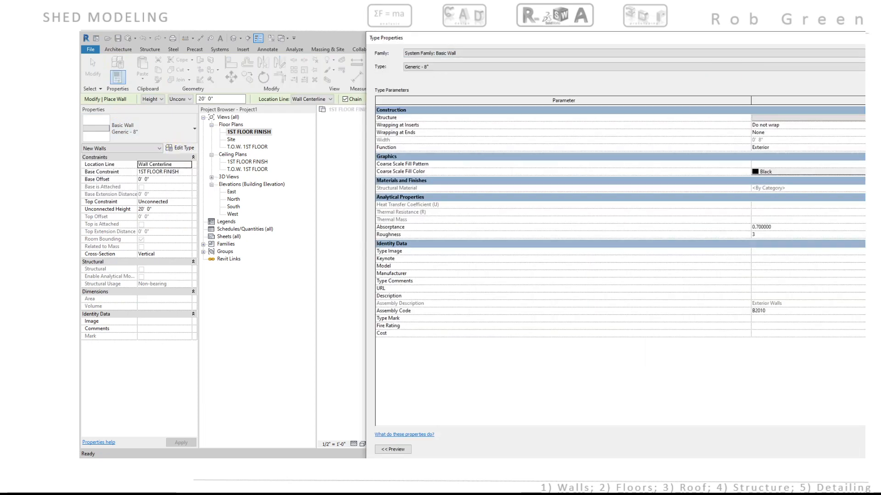
{"action": "left_click_drag", "start_coordinate": [865, 33], "coordinate": [730, 87]}
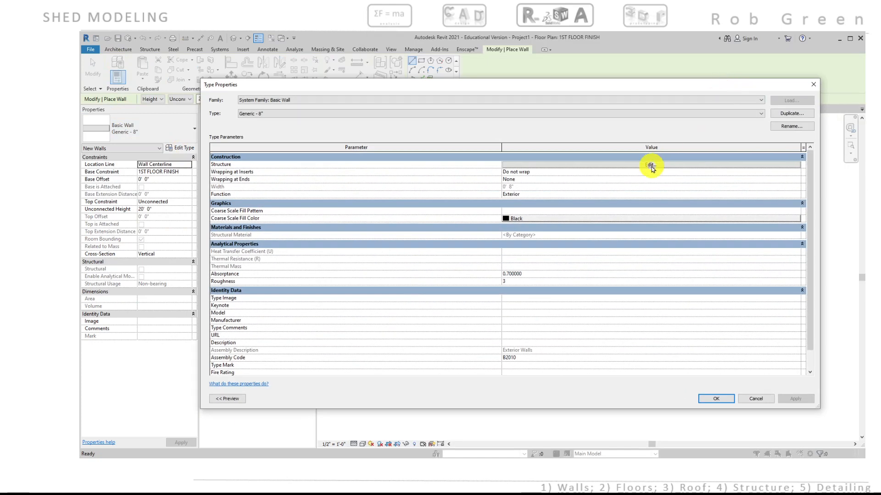
{"action": "left_click", "coordinate": [777, 118]}
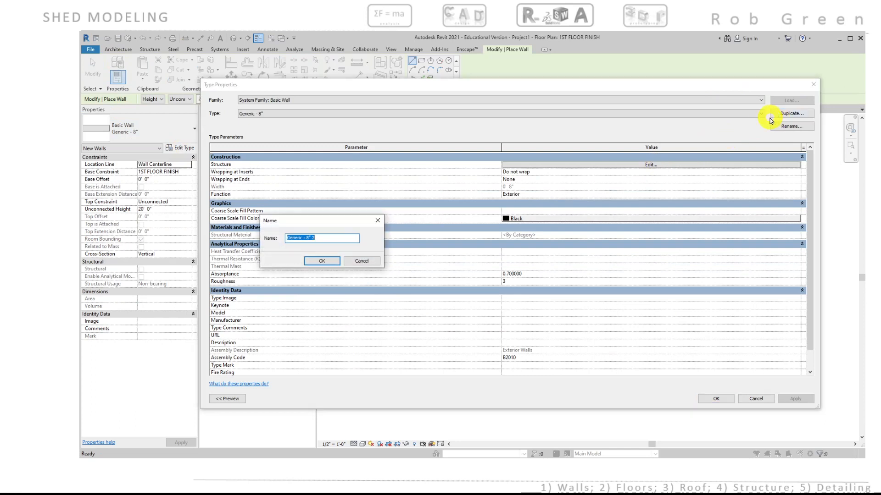
{"action": "type", "text": "2 x 4"}
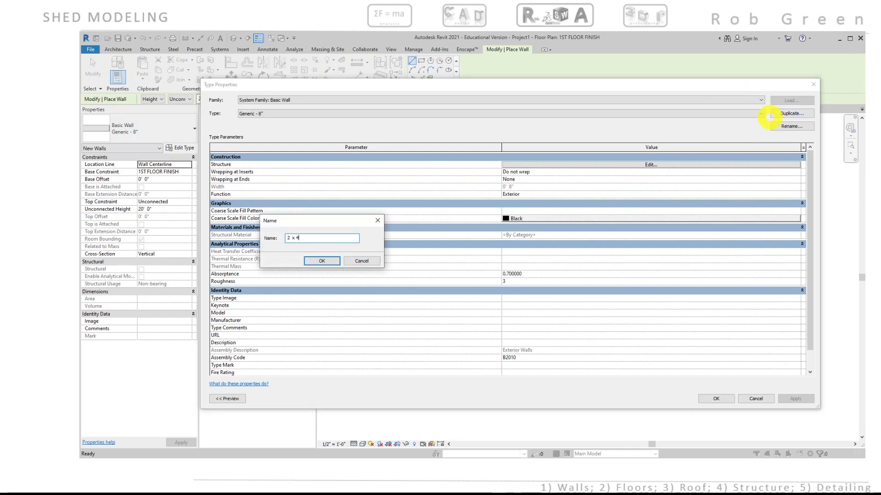
{"action": "type", "text": "Framing"}
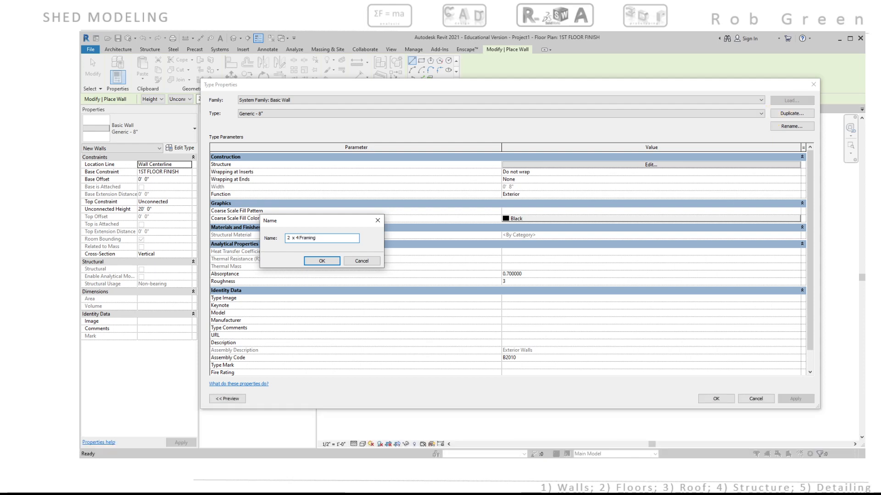
{"action": "left_click", "coordinate": [320, 261]}
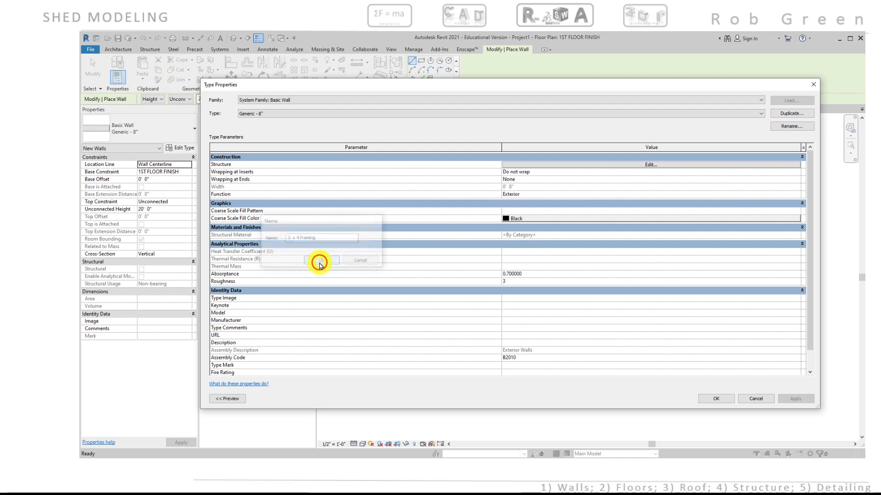
- Set the thickness of the structure layer in the 2 x 4 Framing wall assembly to 3.5"
{"action": "left_click", "coordinate": [615, 165]}
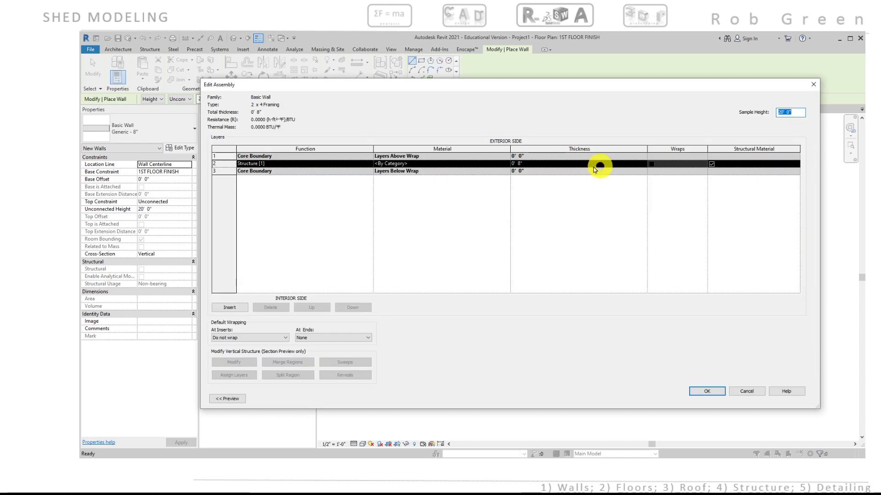
{"action": "left_click", "coordinate": [541, 163]}
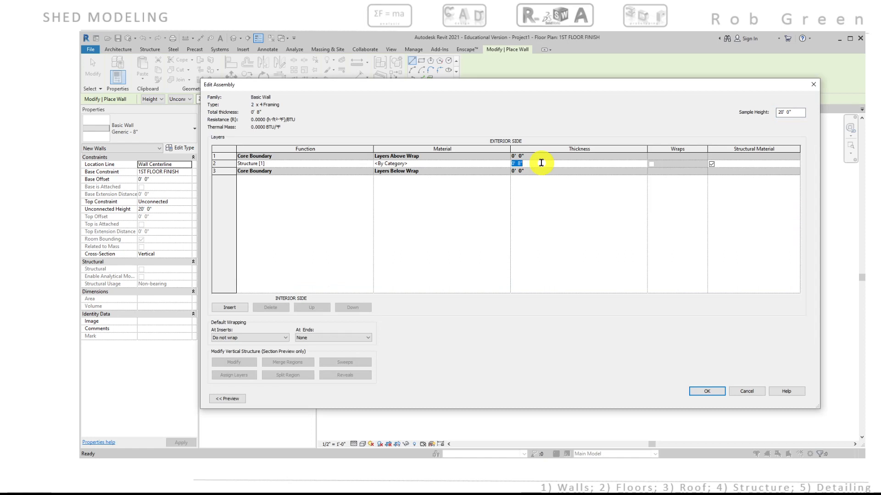
{"action": "type", "text": "3.5"}
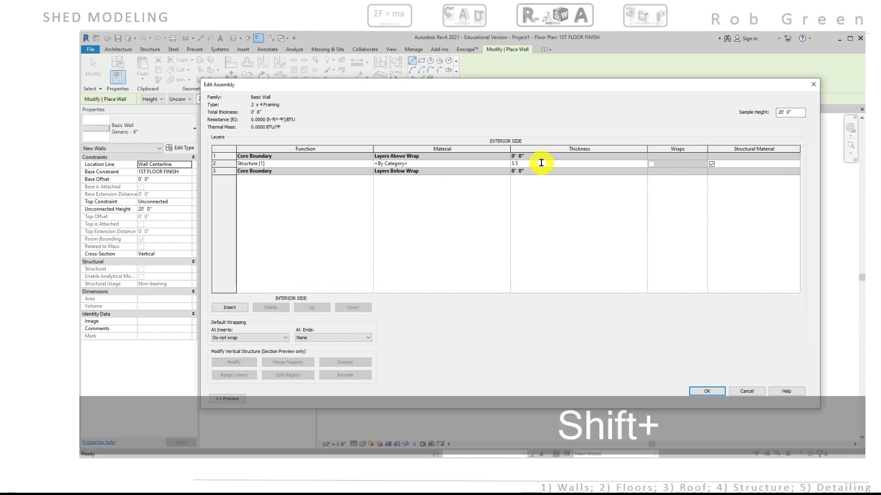
{"action": "type", "text": "\""}
- Assign the Softwood, Lumber material to the structure layer and accept the new wall type's properties
{"action": "left_click", "coordinate": [477, 164]}
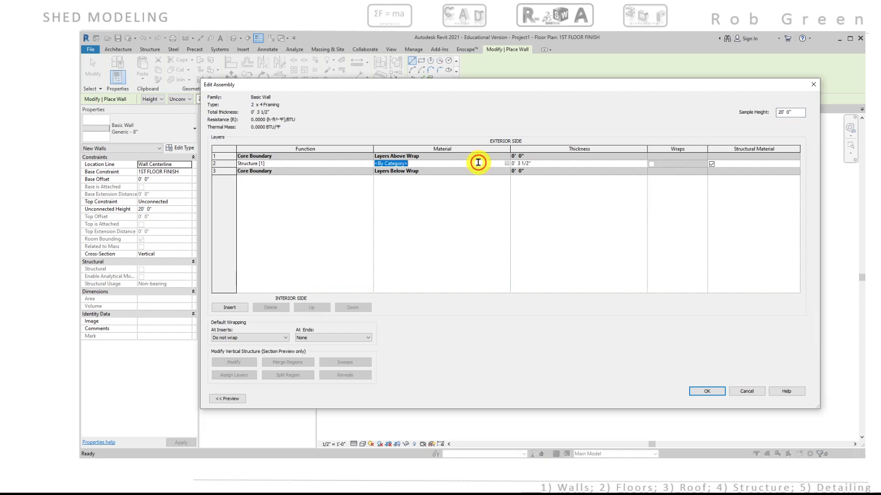
{"action": "left_click", "coordinate": [508, 163]}
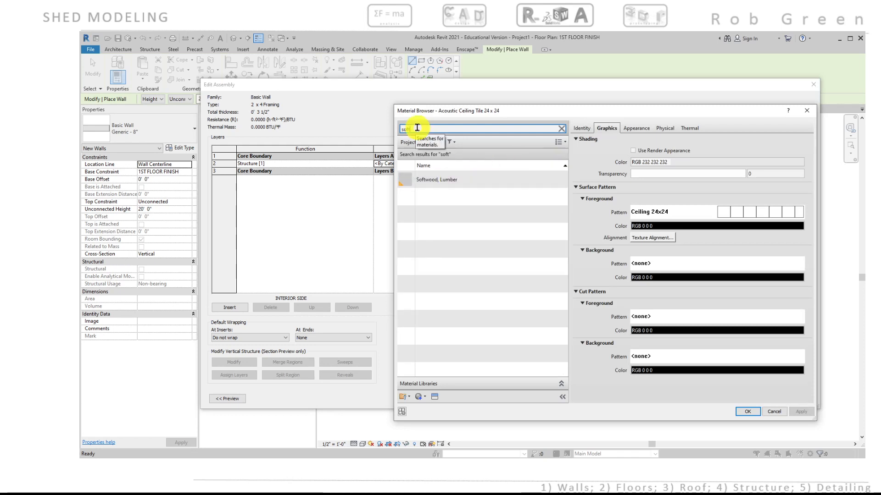
{"action": "left_click", "coordinate": [431, 181]}
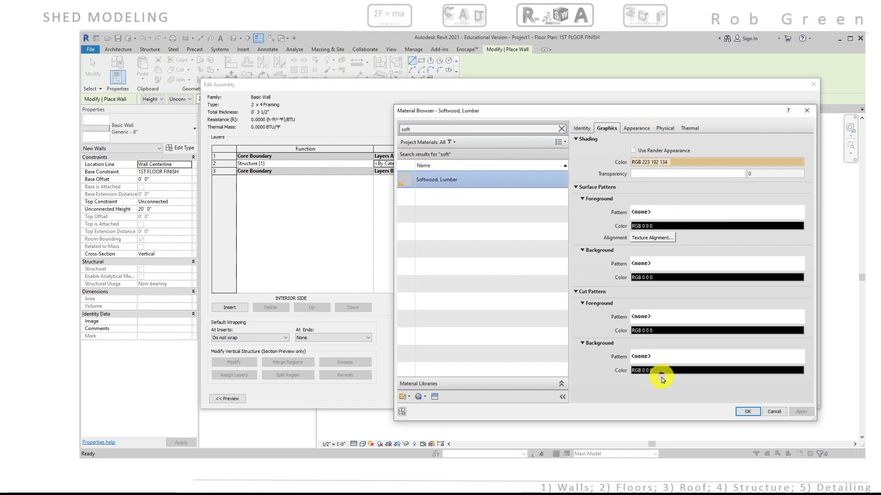
{"action": "left_click", "coordinate": [751, 412]}
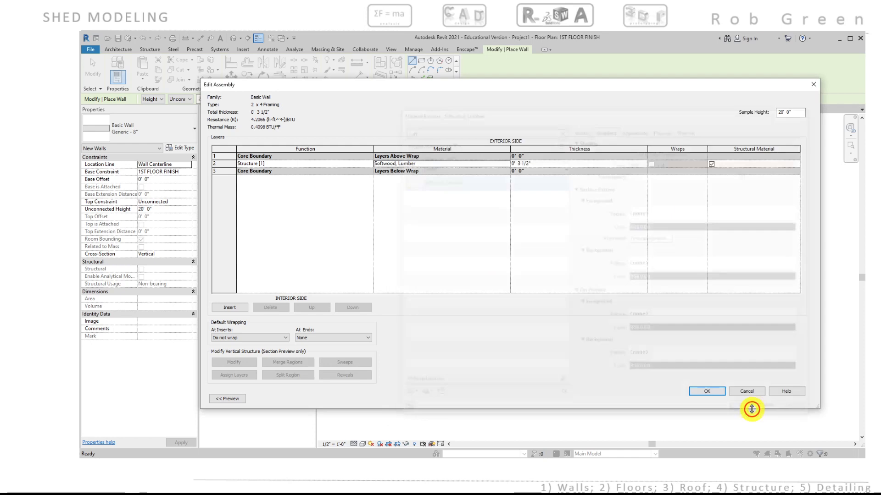
{"action": "left_click", "coordinate": [705, 392]}
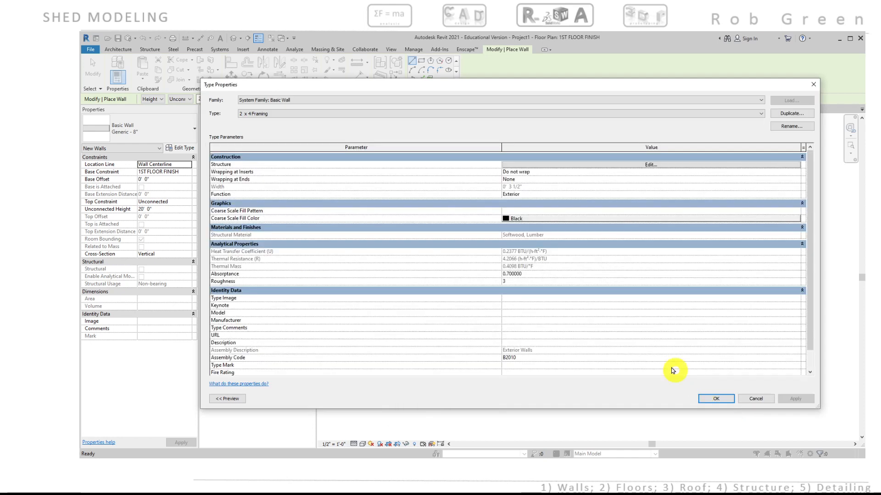
{"action": "left_click", "coordinate": [718, 395]}
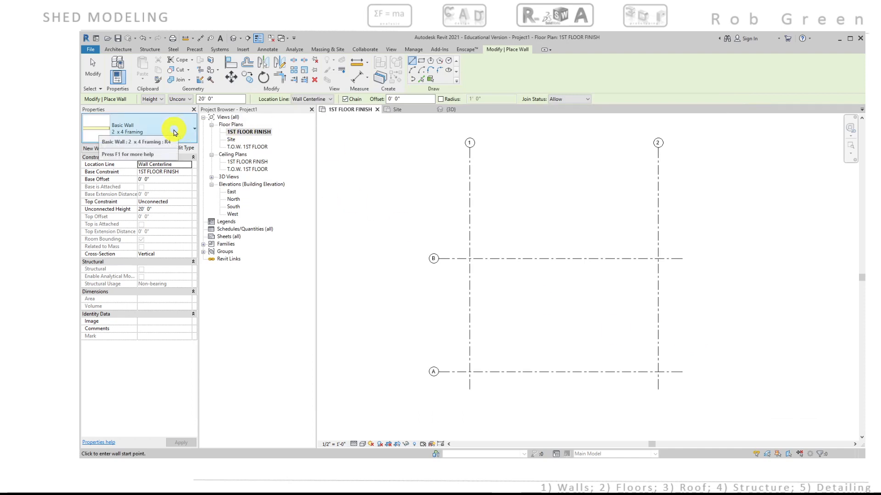
- Set the new walls' height up to T.O.W. 1ST FLOOR and their location line to Core Face: Exterior
{"action": "left_click", "coordinate": [187, 99]}
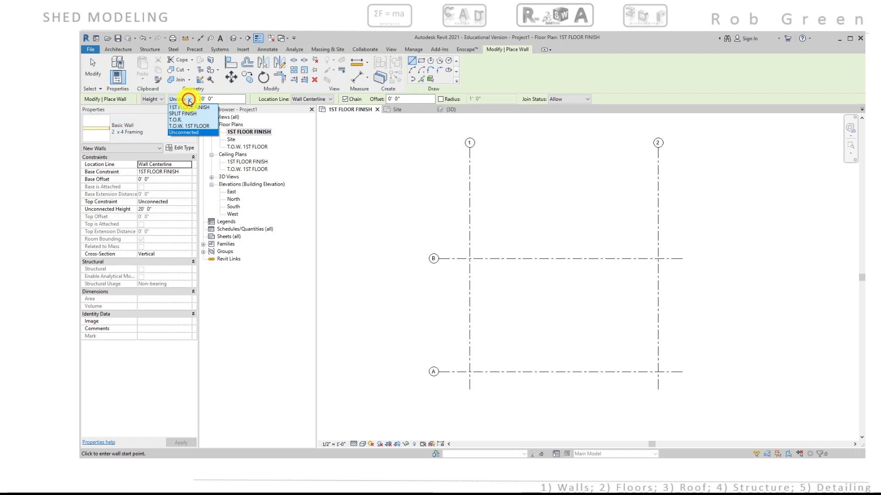
{"action": "left_click", "coordinate": [203, 127]}
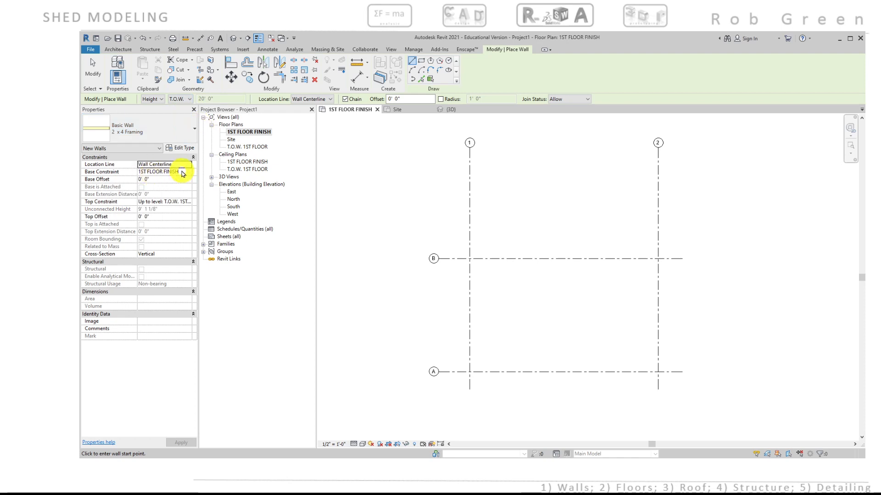
{"action": "left_click", "coordinate": [330, 99]}
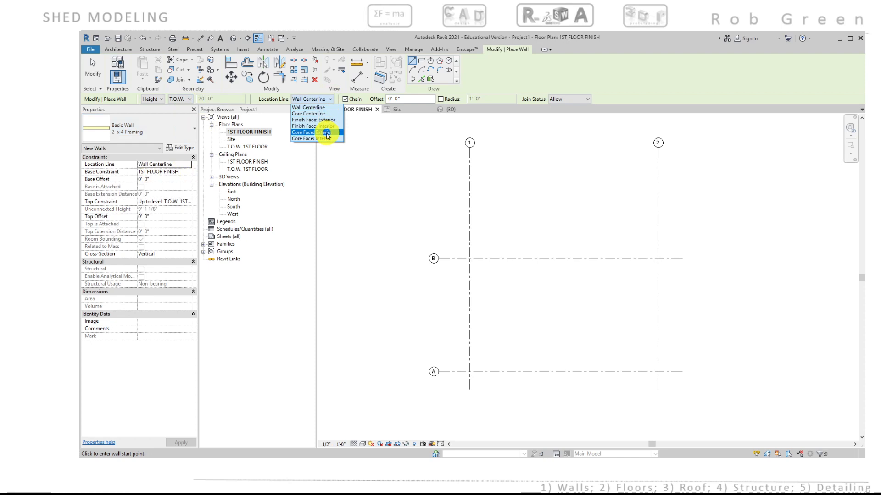
{"action": "left_click", "coordinate": [326, 133]}
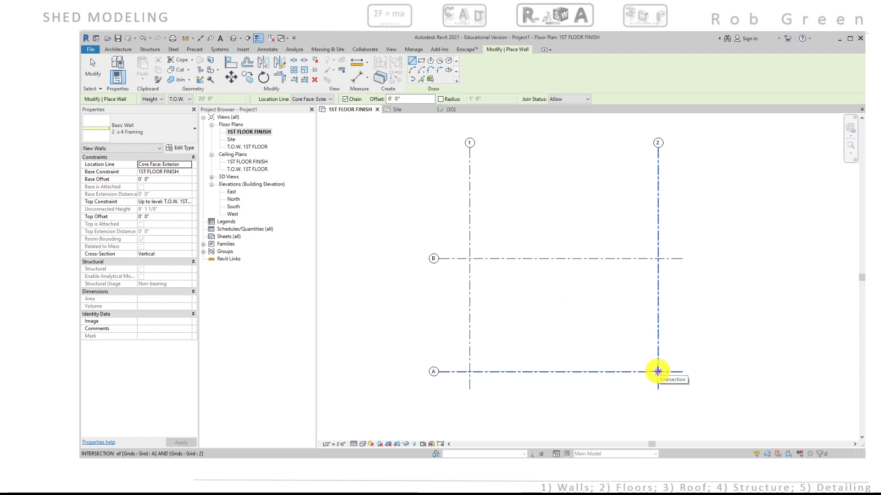
- Draw four chained walls clockwise along grids A, 1, B and 2, starting and closing at intersection A-2
{"action": "left_click", "coordinate": [658, 372]}
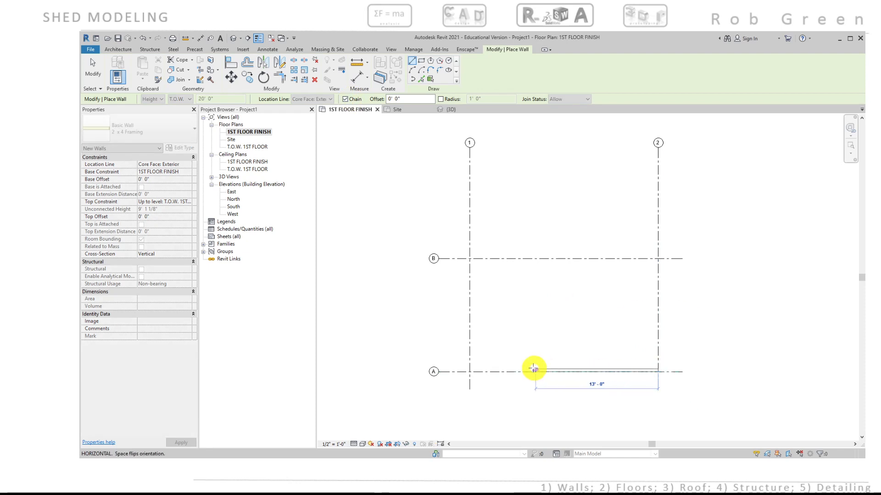
{"action": "left_click", "coordinate": [471, 371]}
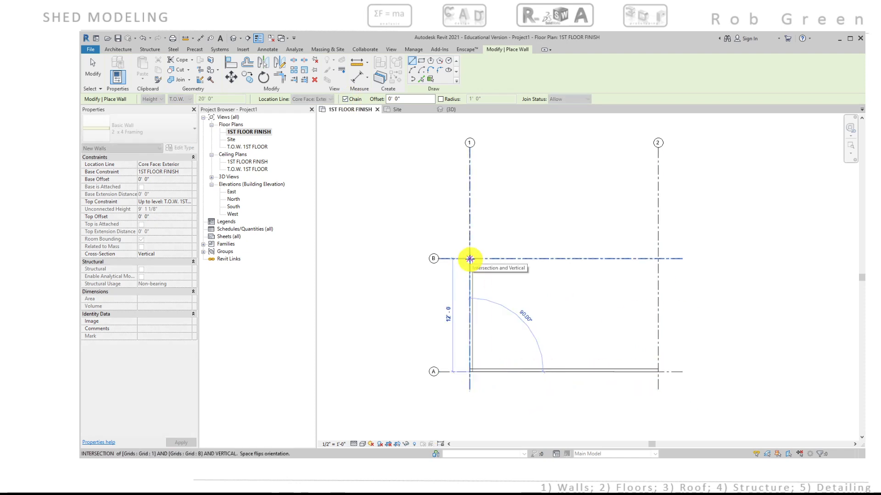
{"action": "left_click", "coordinate": [470, 260]}
{"action": "left_click", "coordinate": [657, 259]}
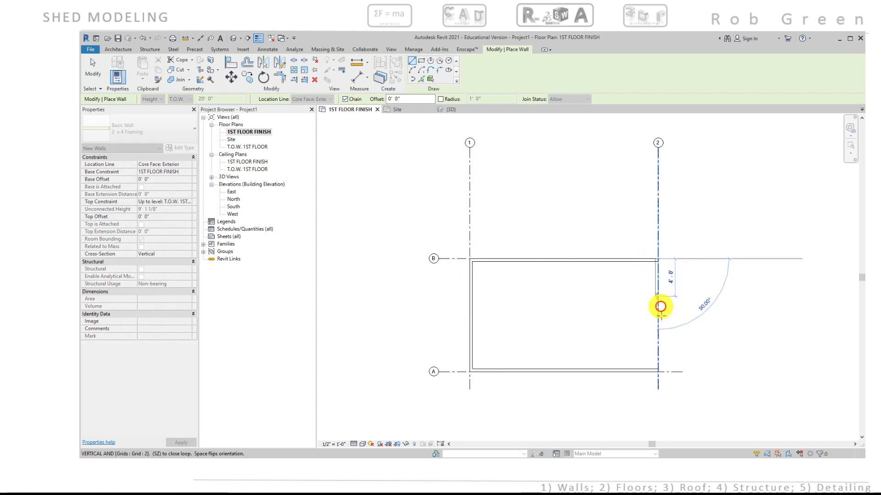
{"action": "left_click", "coordinate": [658, 370]}
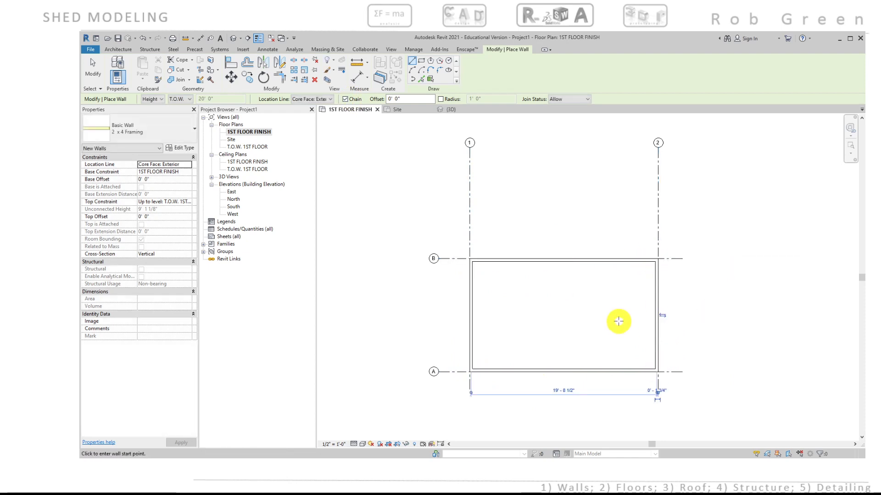
{"action": "key", "text": "Escape"}
{"action": "key", "text": "Escape"}
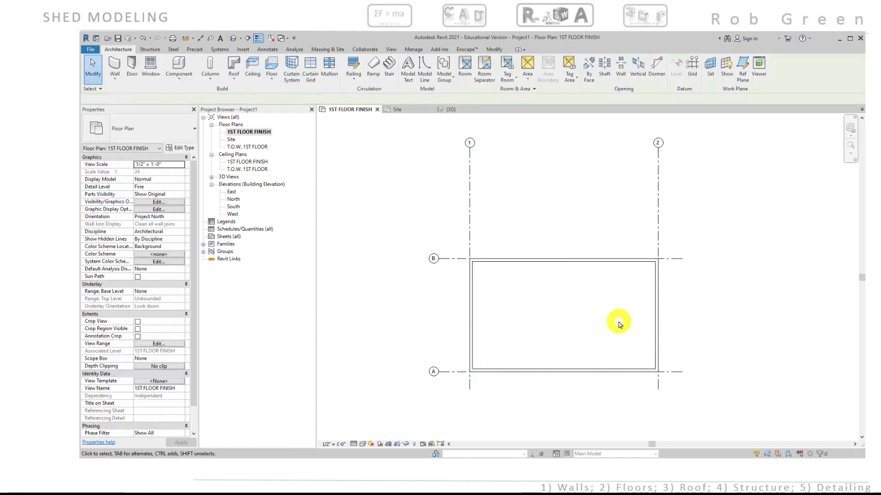
- Open the 3D view of the walls and set its detail level to Fine
{"action": "left_click", "coordinate": [451, 110]}
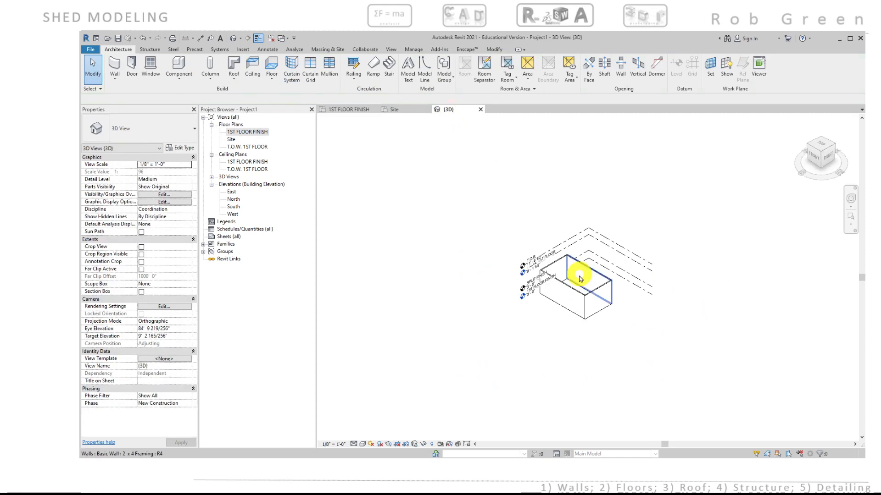
{"action": "scroll", "coordinate": [569, 305], "scroll_direction": "up", "scroll_amount": 5}
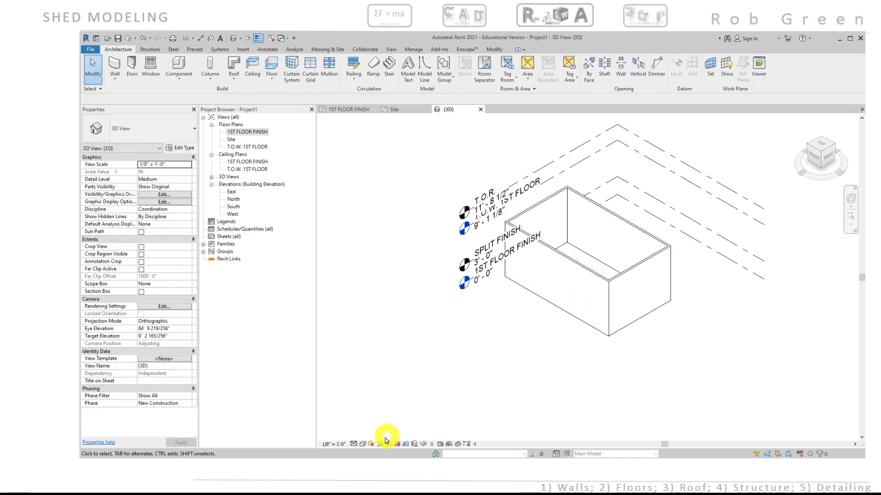
{"action": "left_click", "coordinate": [352, 445]}
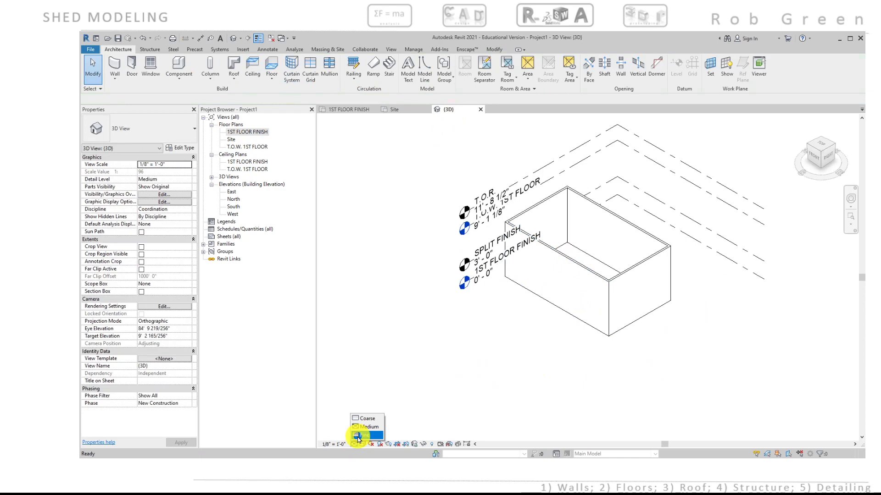
{"action": "left_click", "coordinate": [357, 435]}
{"action": "middle_click_drag", "start_coordinate": [479, 353], "coordinate": [478, 358]}
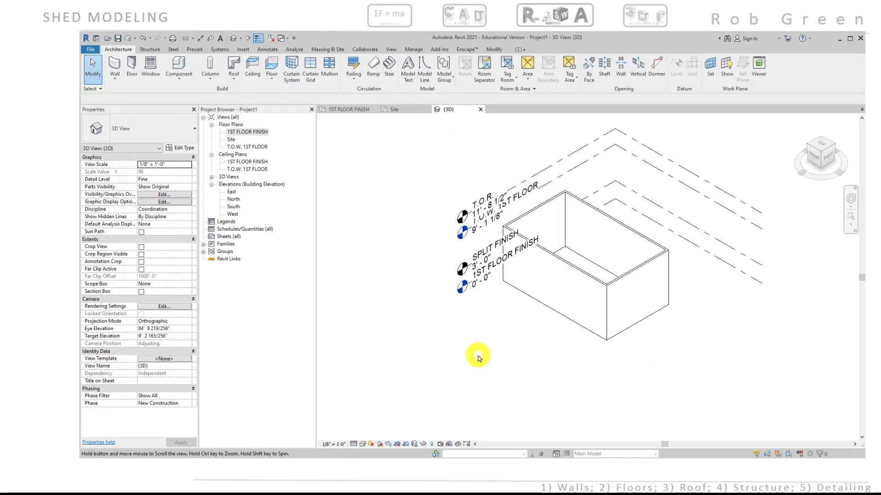
- Set the 3D view's scale to 1/4" = 1'-0" and rename the view to 3D Standard
{"action": "left_click", "coordinate": [331, 444]}
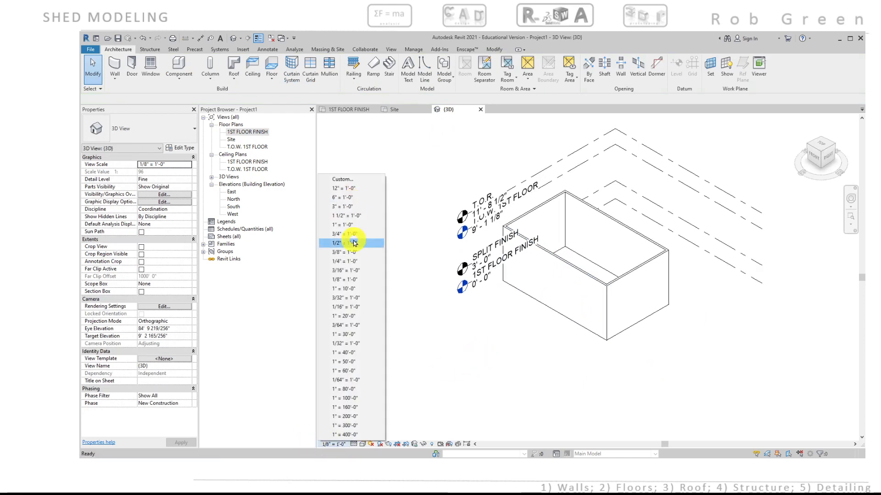
{"action": "left_click", "coordinate": [348, 261]}
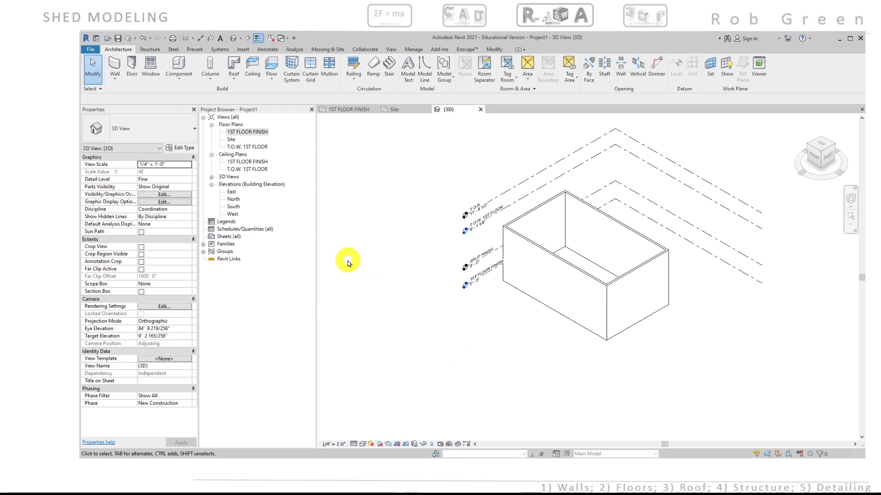
{"action": "left_click", "coordinate": [213, 179]}
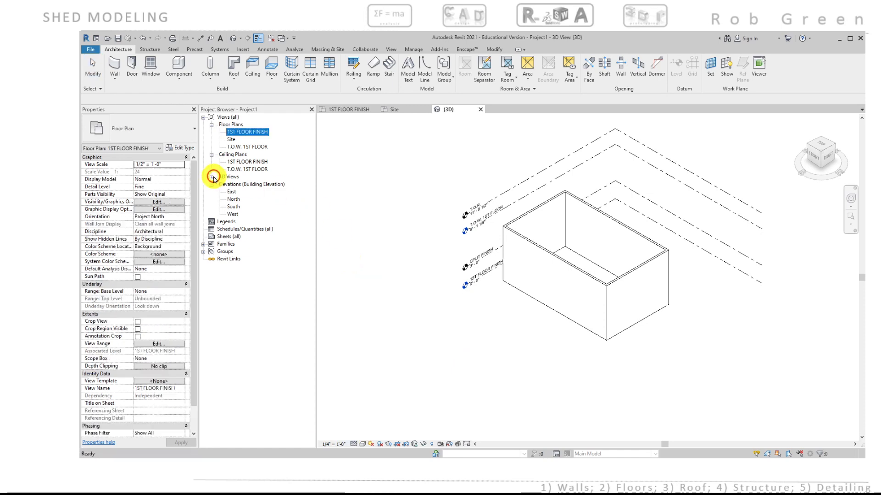
{"action": "left_click", "coordinate": [212, 177]}
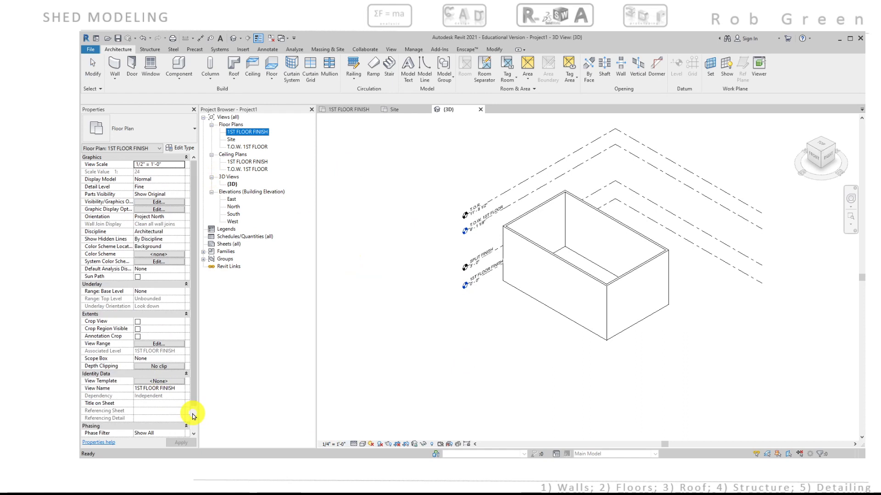
{"action": "scroll", "coordinate": [193, 416], "scroll_direction": "down", "scroll_amount": 1}
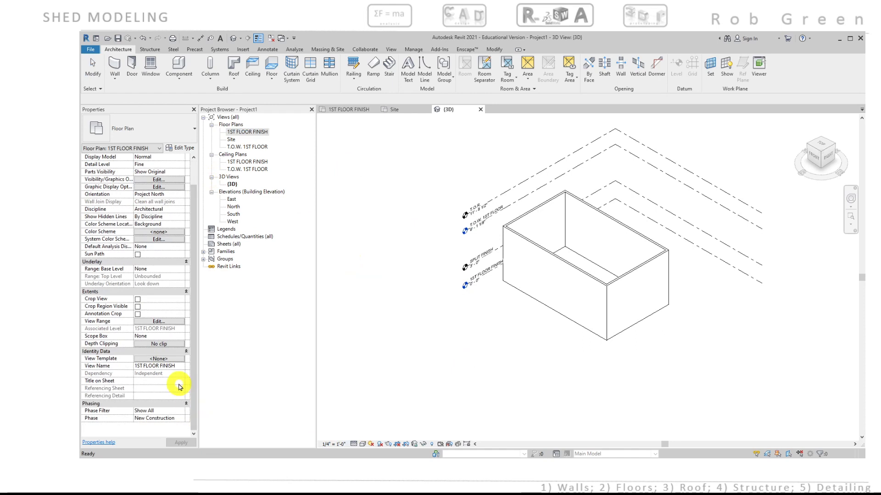
{"action": "right_click", "coordinate": [233, 185]}
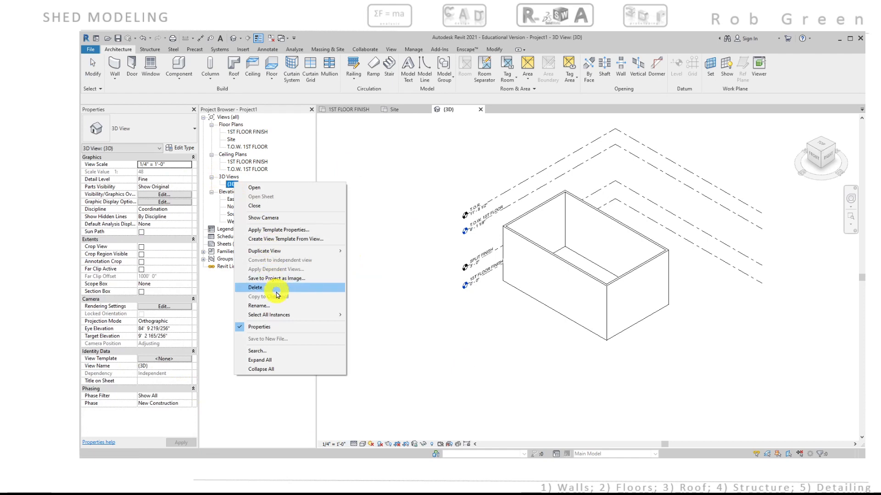
{"action": "left_click", "coordinate": [279, 307]}
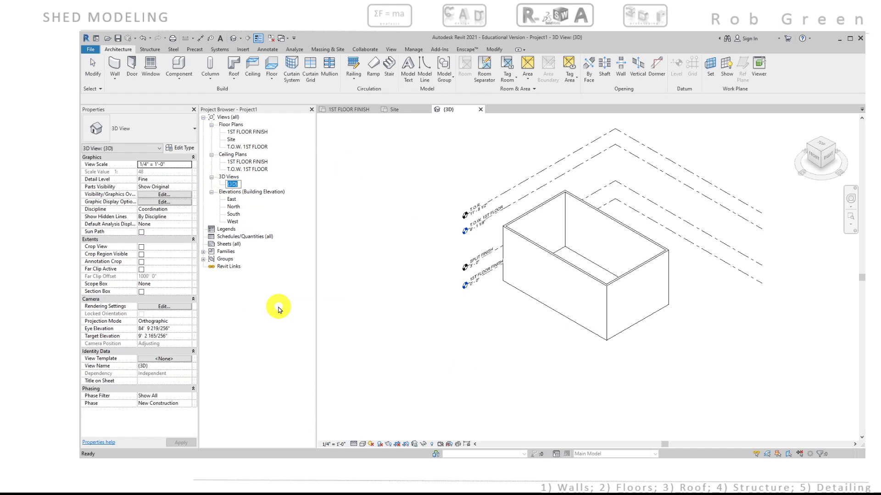
{"action": "type", "text": "3D Standard"}
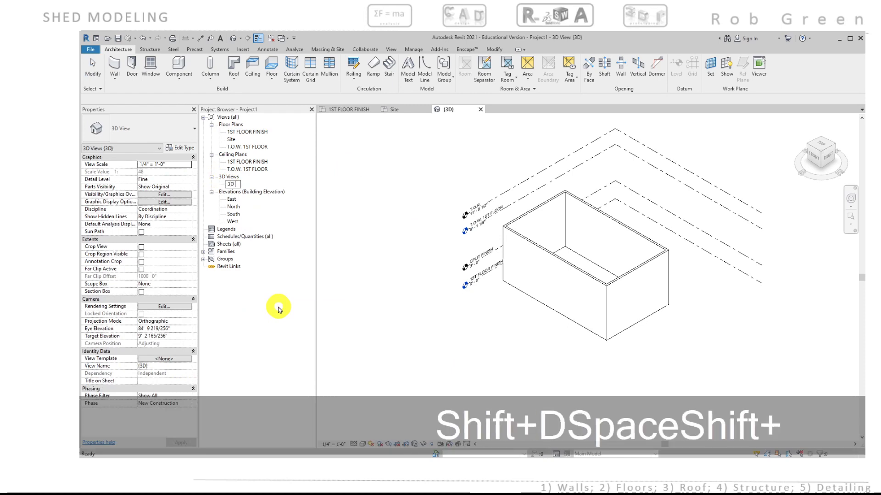
{"action": "key", "text": "Return"}
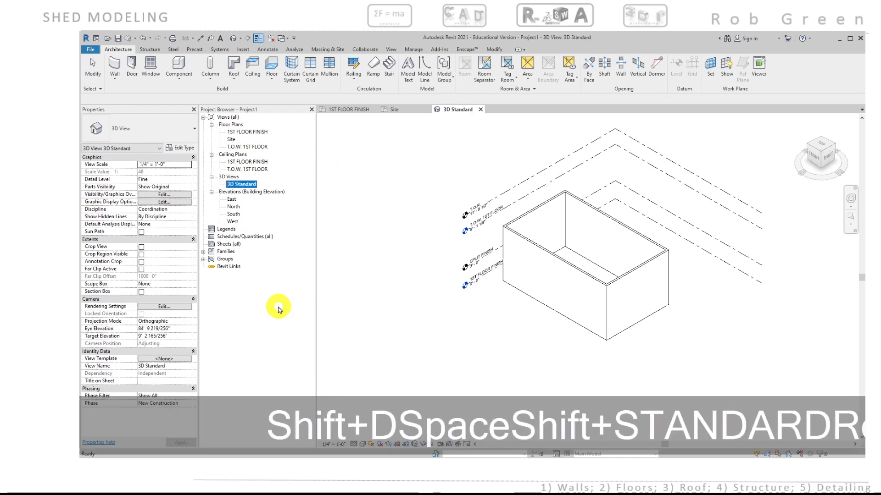
{"action": "left_click", "coordinate": [448, 294]}
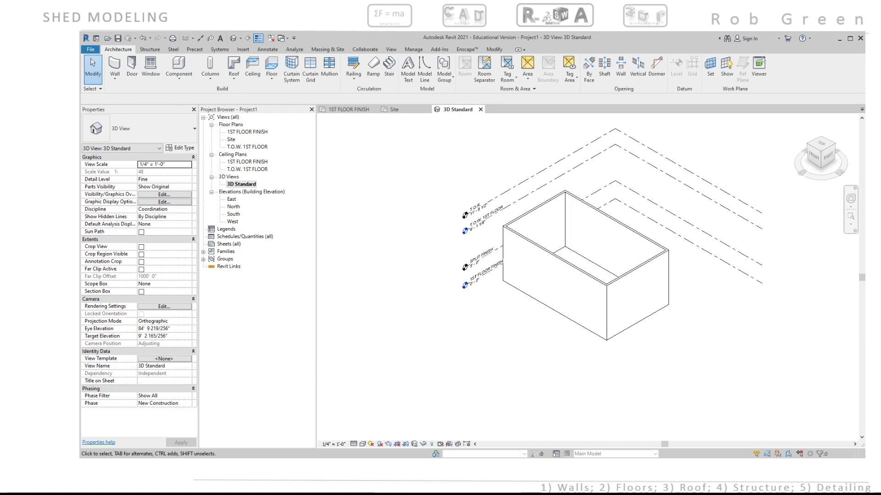
- Set the 3D Standard view's visual style to Realistic and examine the wood-textured walls
{"action": "left_click", "coordinate": [363, 444]}
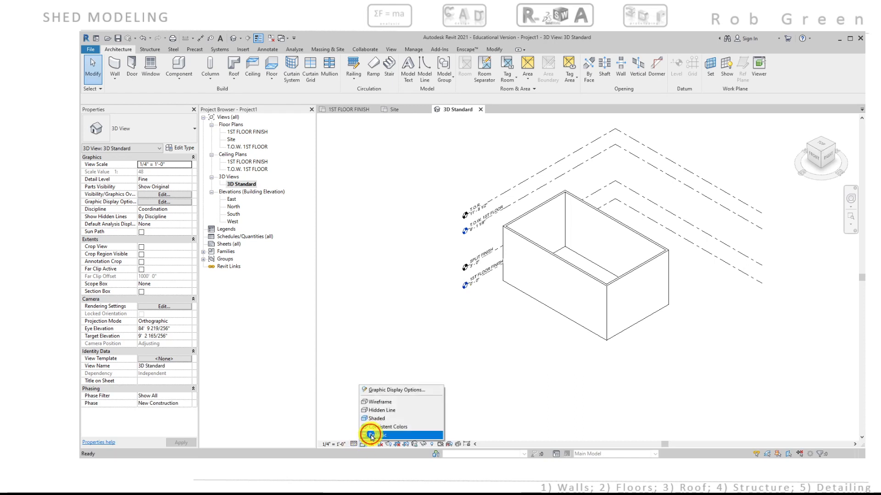
{"action": "left_click", "coordinate": [371, 436]}
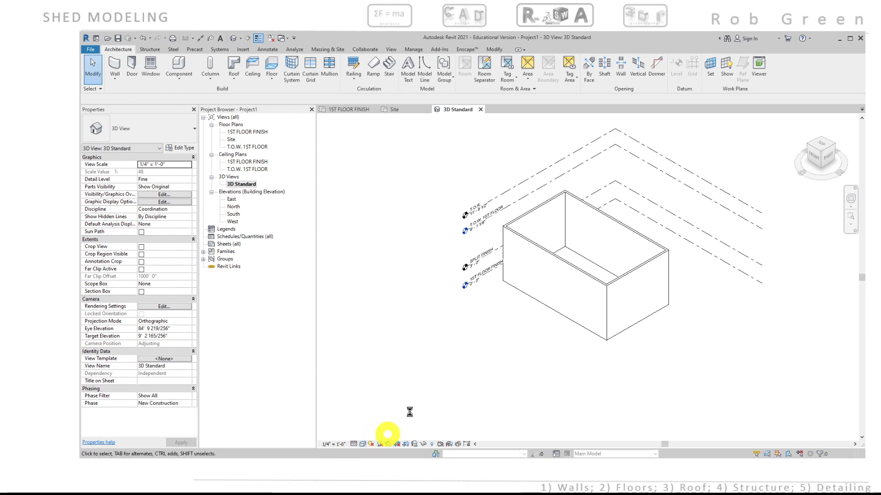
{"action": "scroll", "coordinate": [540, 306], "scroll_direction": "up", "scroll_amount": 2}
{"action": "scroll", "coordinate": [540, 305], "scroll_direction": "up", "scroll_amount": 2}
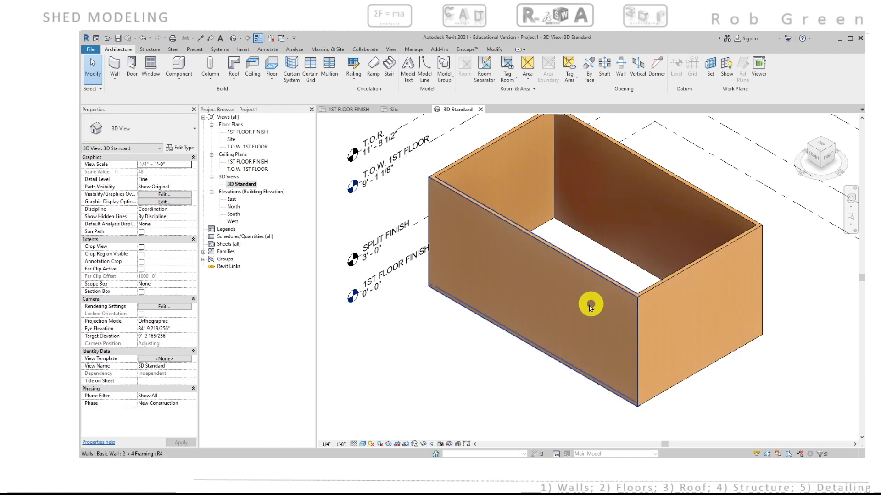
{"action": "middle_click_drag", "start_coordinate": [586, 304], "coordinate": [554, 330]}
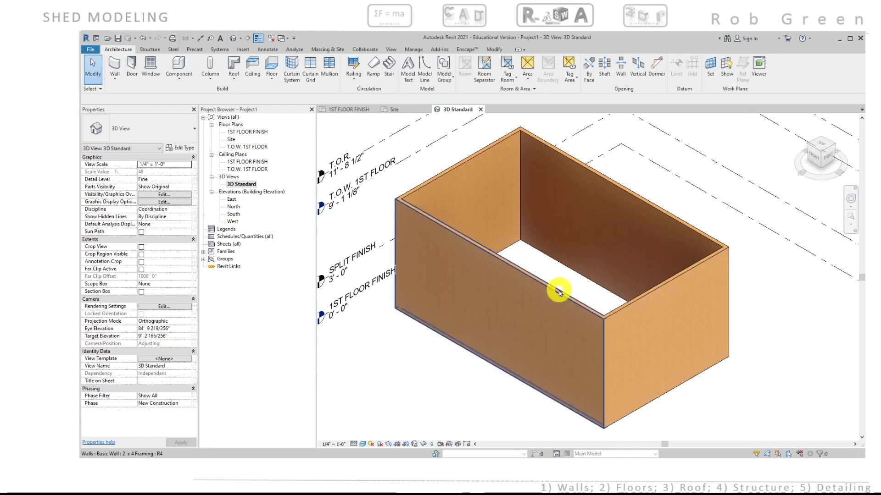
{"action": "scroll", "coordinate": [555, 294], "scroll_direction": "down", "scroll_amount": 3}
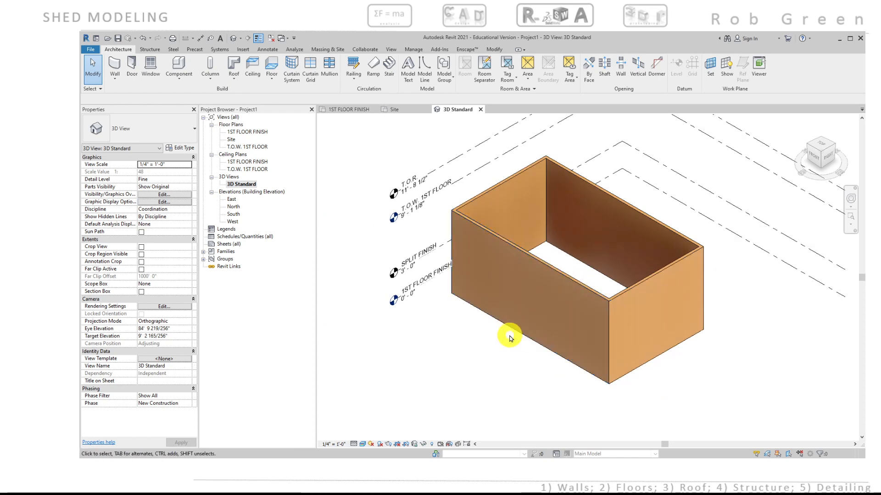
- In the 1ST FLOOR FINISH plan, load the Door-Double-Flush_Panel family from the Doors library with the 72" x 84" type
{"action": "left_click", "coordinate": [359, 109]}
{"action": "middle_click_drag", "start_coordinate": [504, 296], "coordinate": [514, 254]}
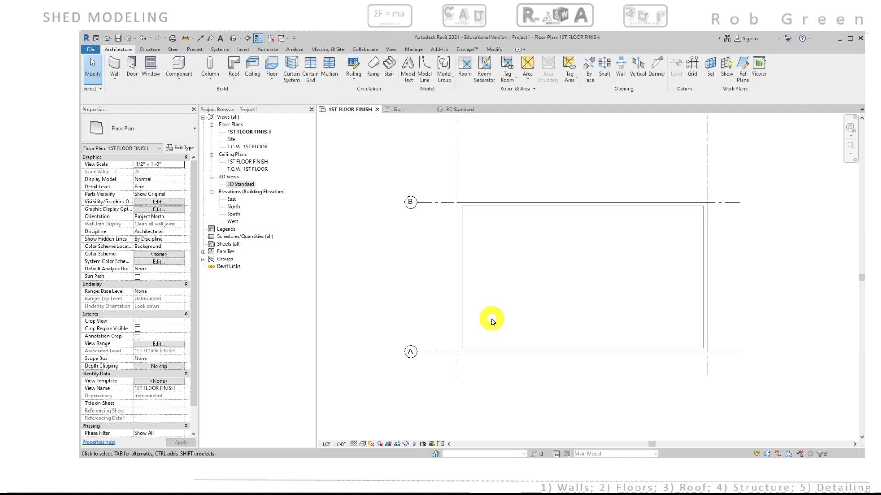
{"action": "left_click", "coordinate": [462, 110]}
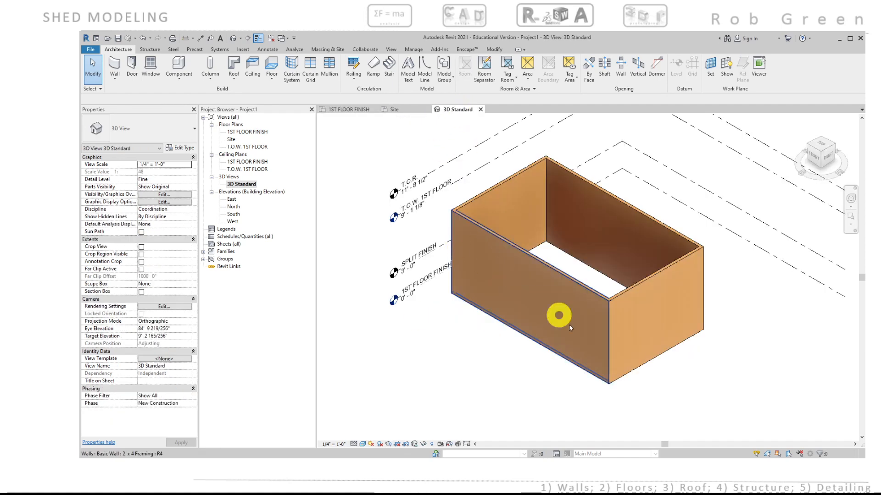
{"action": "left_click", "coordinate": [348, 110]}
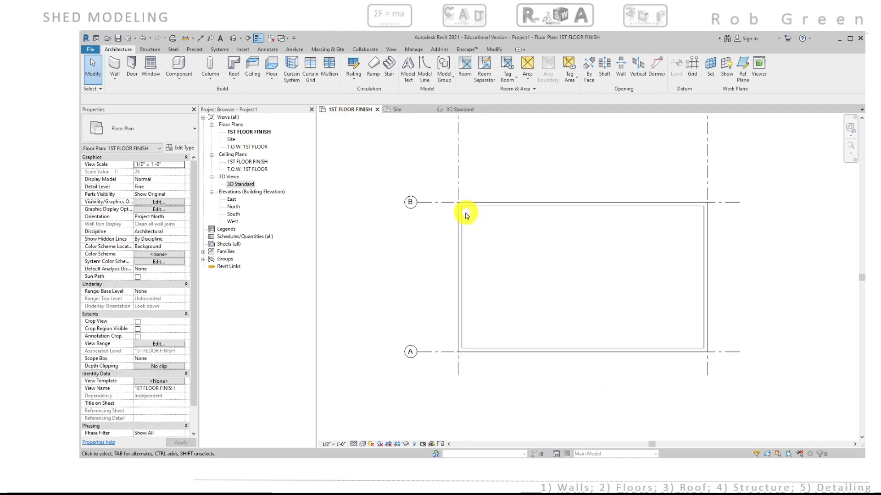
{"action": "left_click", "coordinate": [131, 60]}
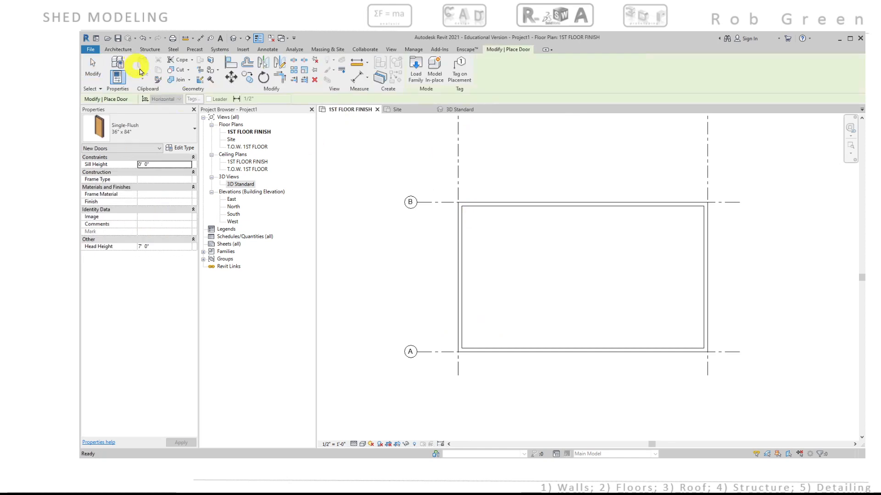
{"action": "left_click", "coordinate": [415, 73]}
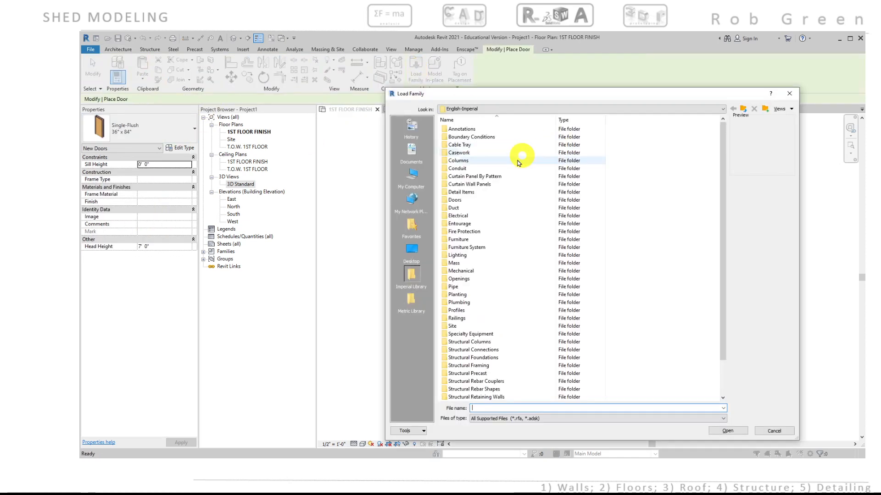
{"action": "double_click", "coordinate": [459, 201]}
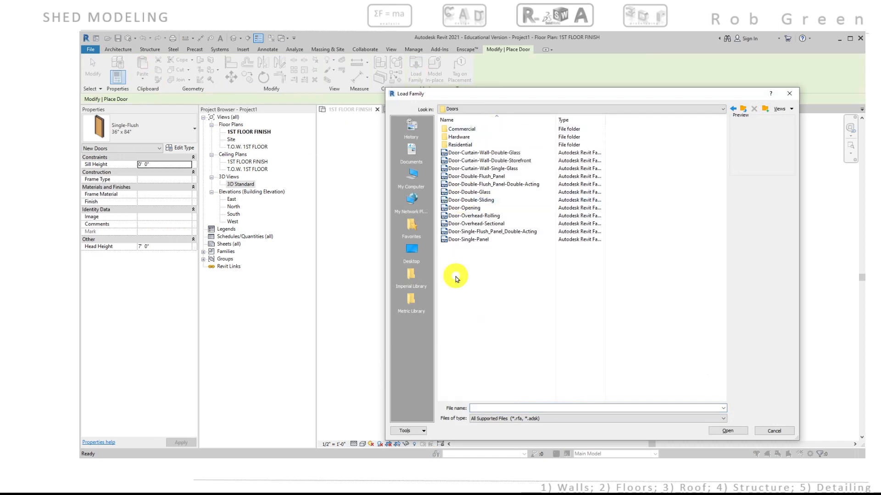
{"action": "left_click", "coordinate": [486, 177]}
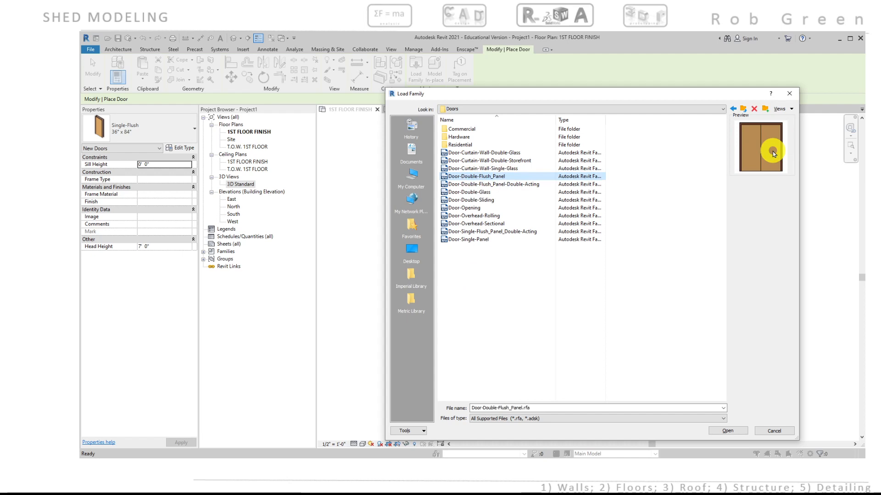
{"action": "left_click", "coordinate": [728, 431]}
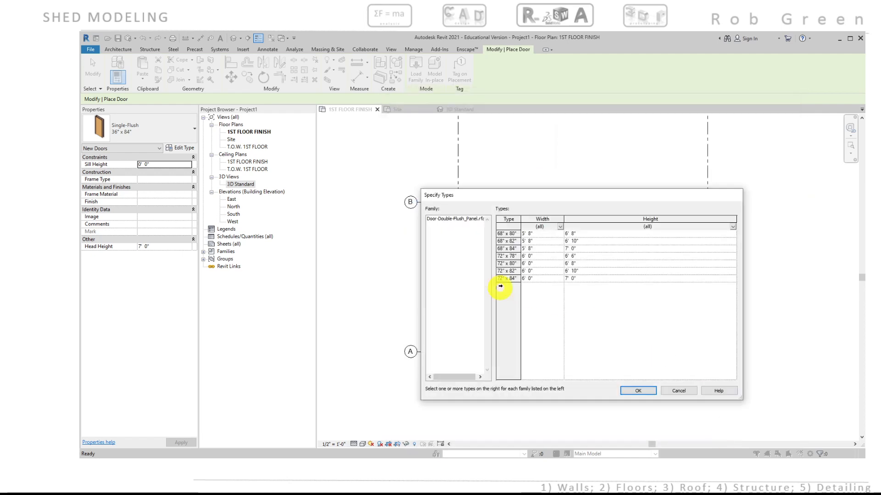
{"action": "left_click", "coordinate": [500, 278]}
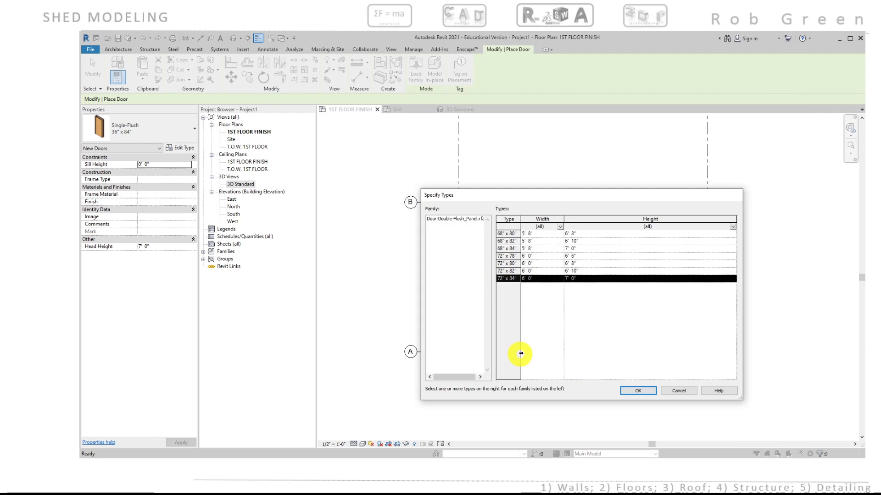
{"action": "left_click", "coordinate": [638, 390]}
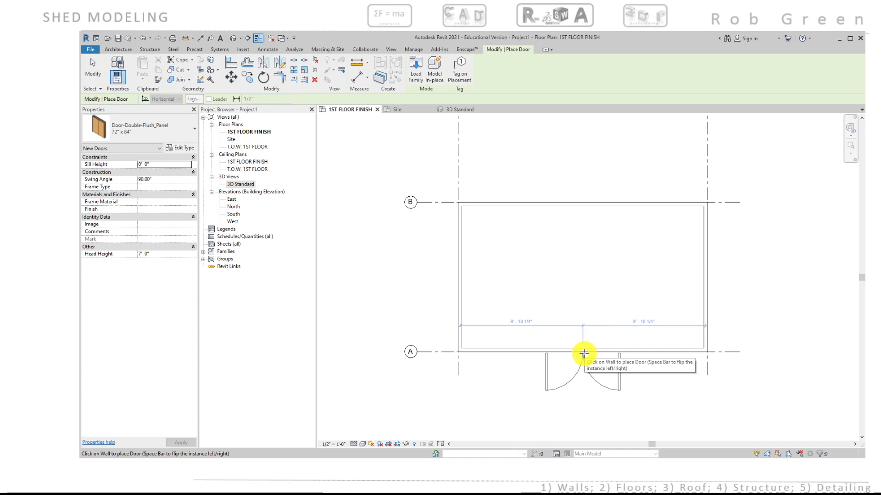
- Place the double door at the midpoint of the wall on grid A, swinging outward, and end door placement
{"action": "left_click", "coordinate": [583, 353]}
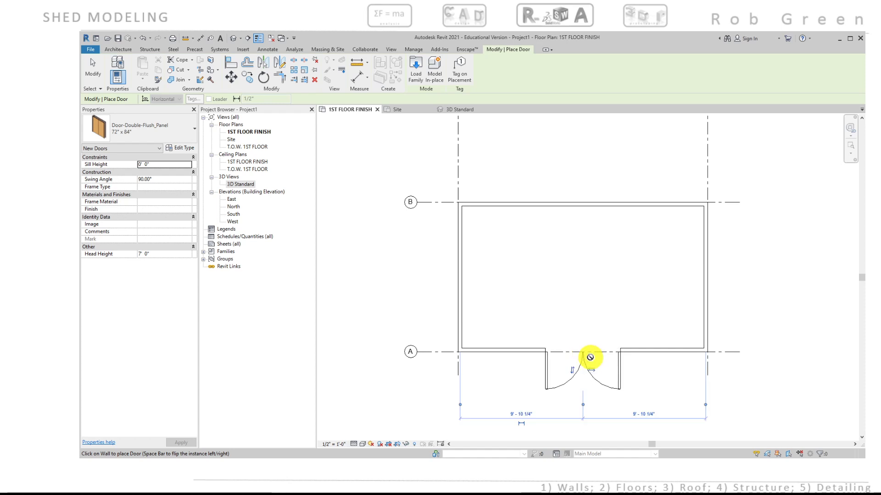
{"action": "key", "text": "Escape"}
{"action": "key", "text": "Escape"}
{"action": "scroll", "coordinate": [590, 361], "scroll_direction": "up", "scroll_amount": 2}
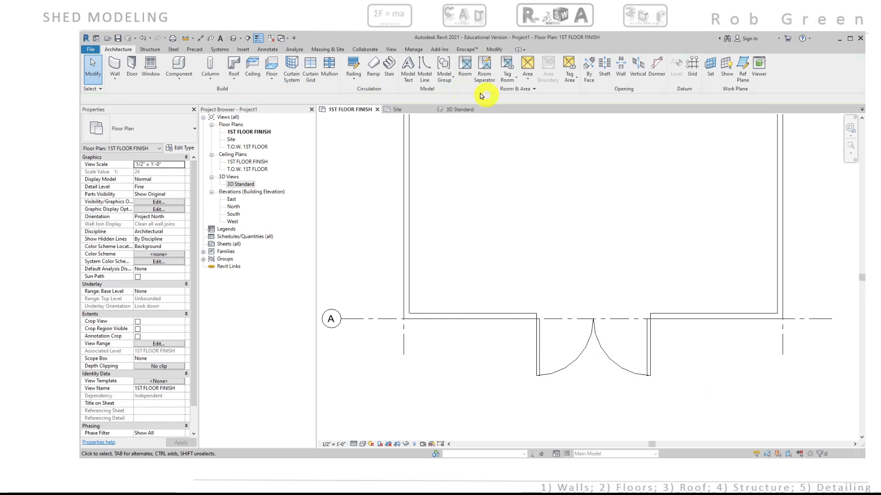
- Close the Site view and orbit the 3D Standard view to inspect the double door from the front
{"action": "left_click", "coordinate": [408, 111]}
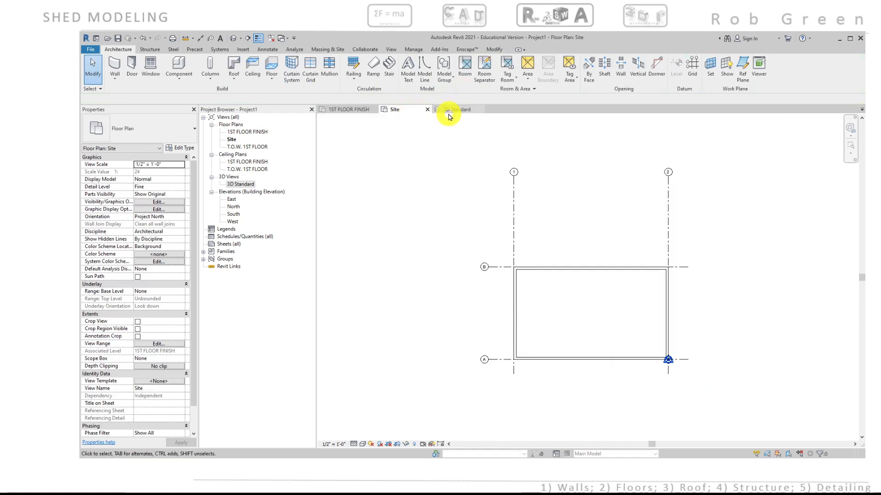
{"action": "left_click", "coordinate": [427, 110]}
{"action": "left_click", "coordinate": [395, 110]}
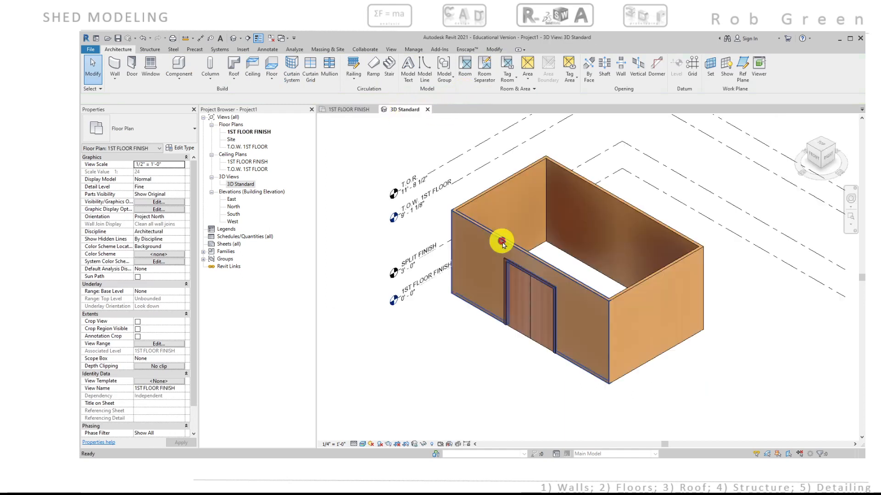
{"action": "middle_click_drag", "start_coordinate": [530, 306], "coordinate": [634, 323], "text": "shift"}
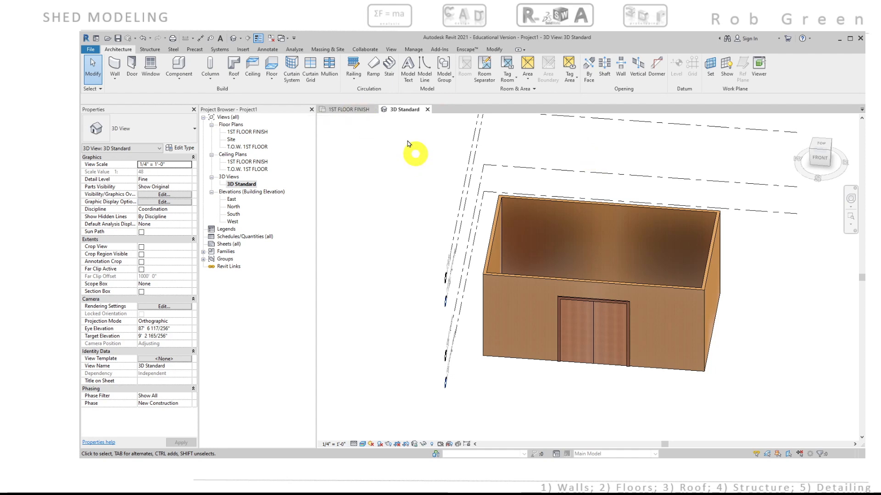
- Return to the 1ST FLOOR FINISH plan and check the required window size in the Shed Assignment document in Revu
{"action": "left_click", "coordinate": [349, 109]}
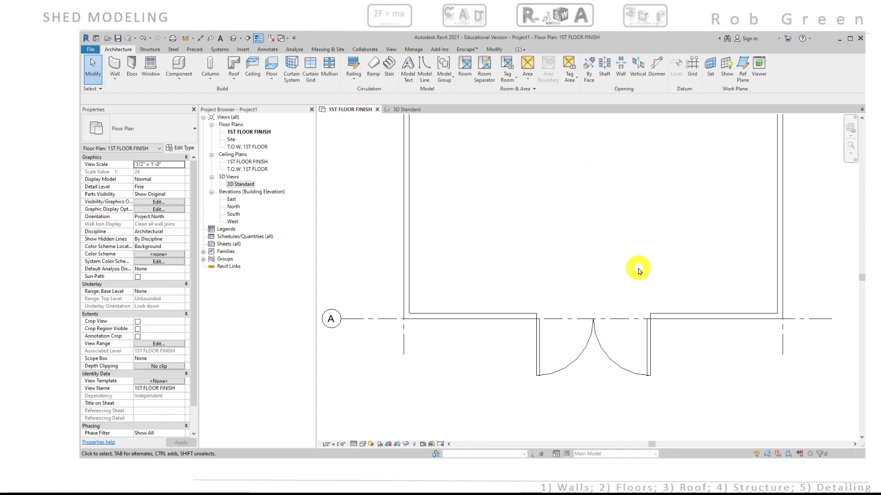
{"action": "key", "text": "ctrl+a"}
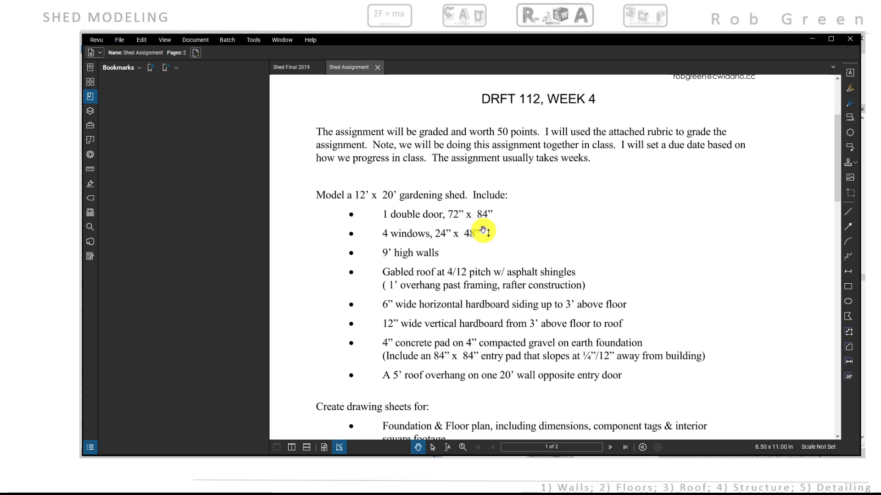
{"action": "left_click", "coordinate": [812, 40]}
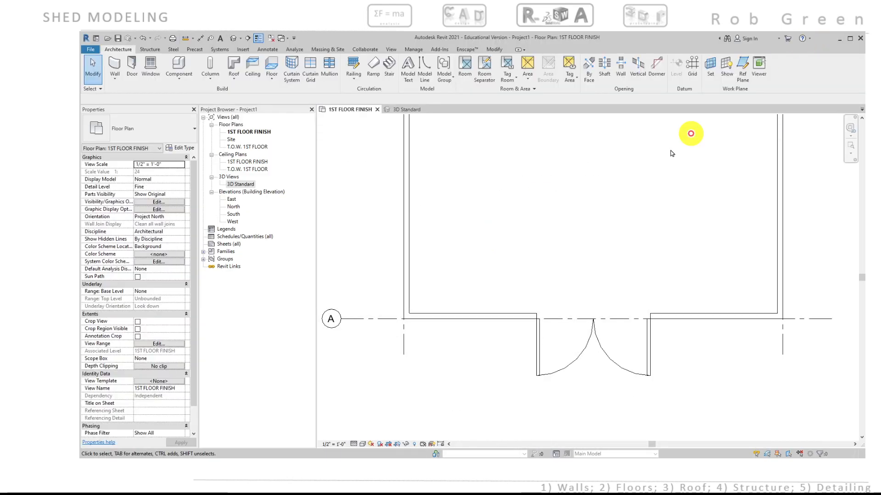
- Place a Fixed 24" x 48" window in the wall on grid A on each side of the double door
{"action": "left_click", "coordinate": [149, 65]}
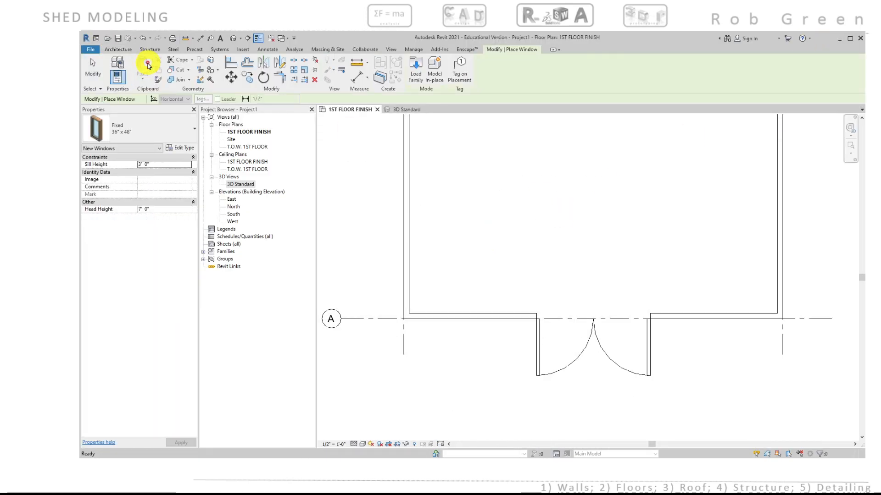
{"action": "left_click", "coordinate": [154, 126]}
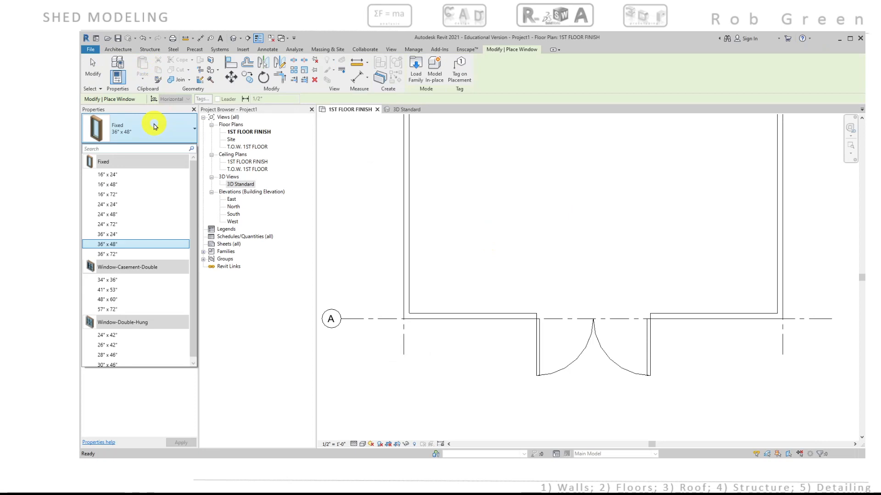
{"action": "left_click", "coordinate": [124, 214]}
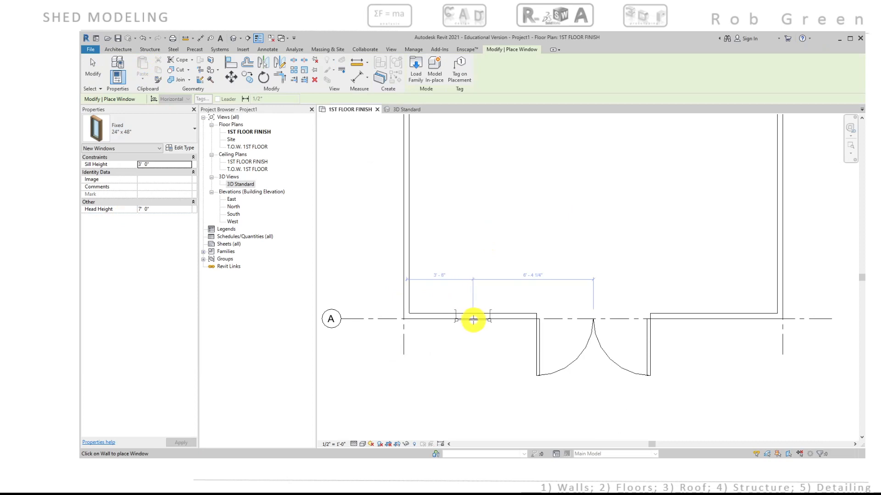
{"action": "left_click", "coordinate": [474, 319]}
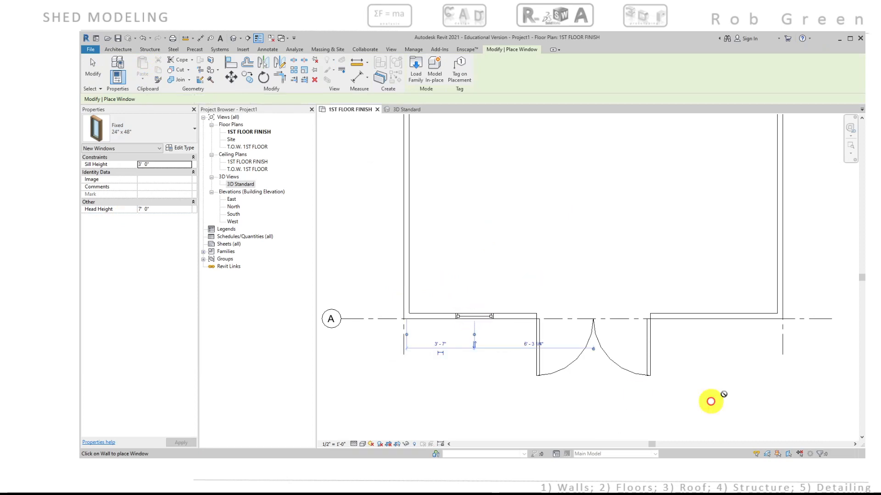
{"action": "left_click", "coordinate": [721, 319]}
- Place a Fixed 24" x 48" window at the midpoint of each of the two side walls and end window placement
{"action": "middle_click_drag", "start_coordinate": [704, 255], "coordinate": [651, 307]}
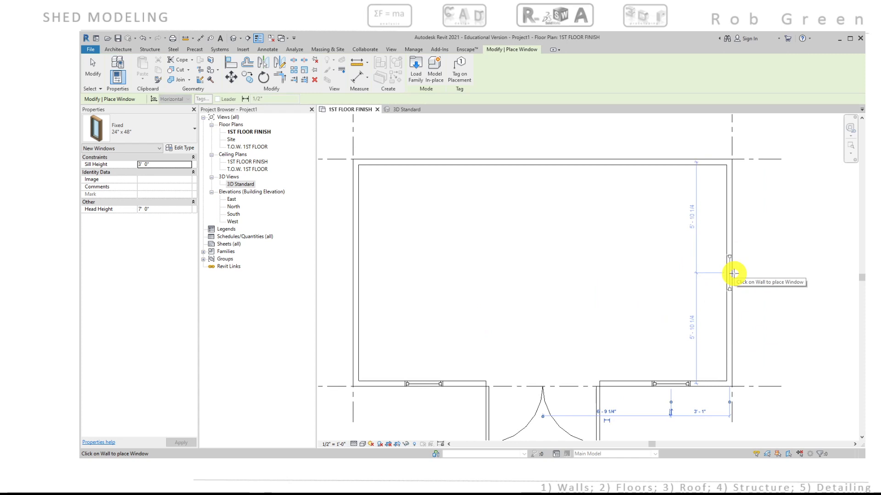
{"action": "left_click", "coordinate": [730, 274]}
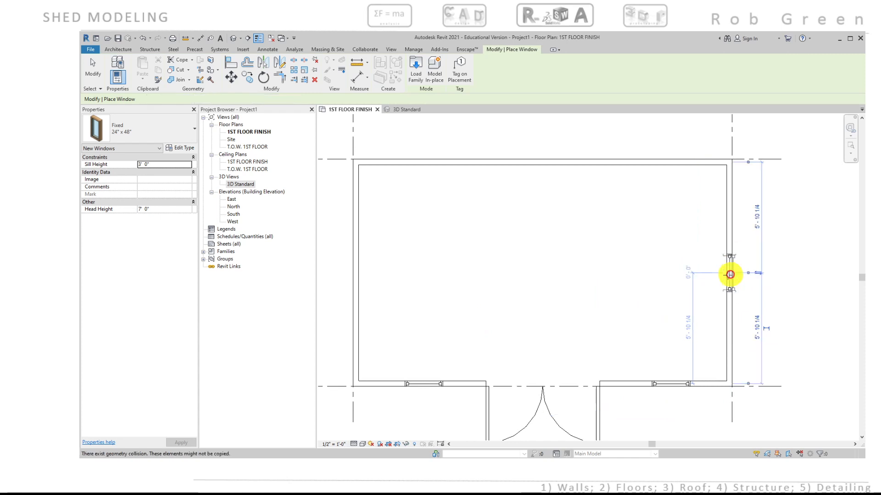
{"action": "middle_click_drag", "start_coordinate": [562, 265], "coordinate": [674, 264]}
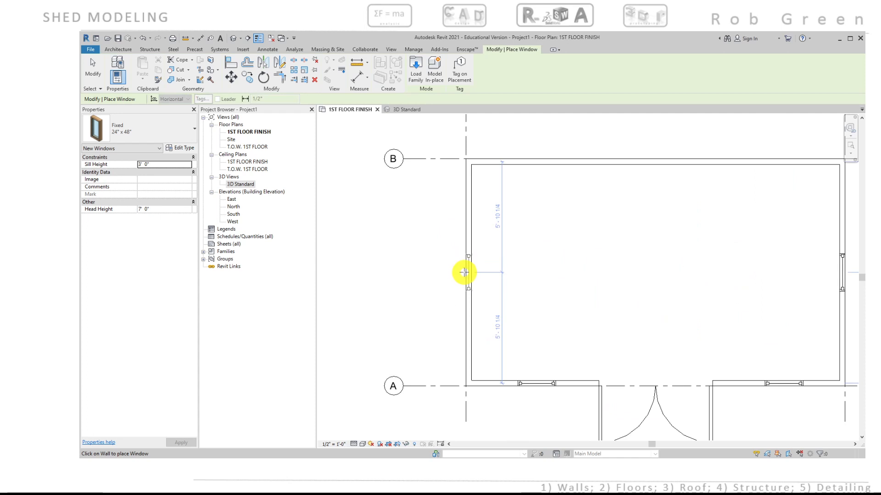
{"action": "left_click", "coordinate": [464, 272]}
{"action": "key", "text": "Escape"}
{"action": "key", "text": "Escape"}
- For the window left of the double door, move the temporary dimension witness lines to the side wall's outer face and the door opening's near edge
{"action": "middle_click_drag", "start_coordinate": [548, 303], "coordinate": [474, 205]}
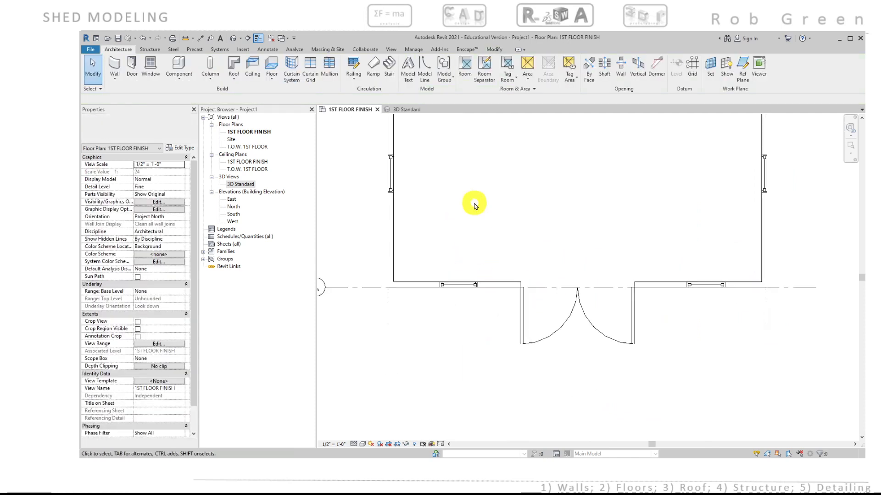
{"action": "left_click", "coordinate": [458, 285]}
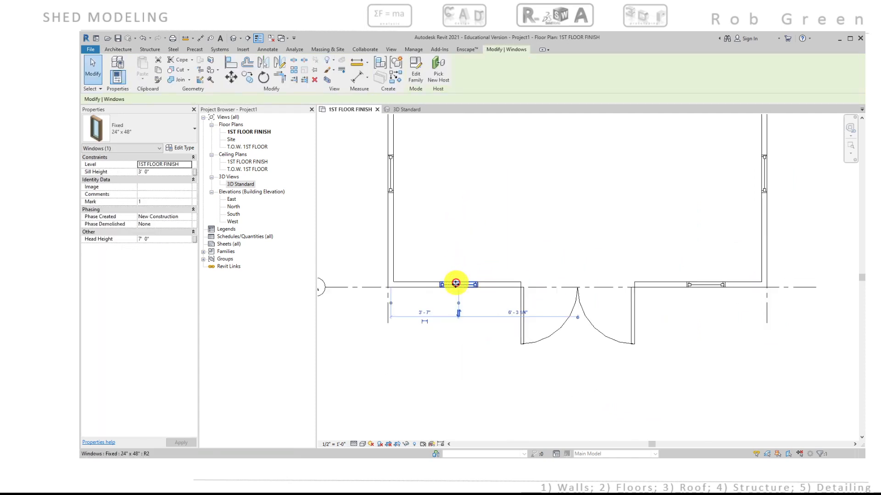
{"action": "scroll", "coordinate": [438, 317], "scroll_direction": "up", "scroll_amount": 2}
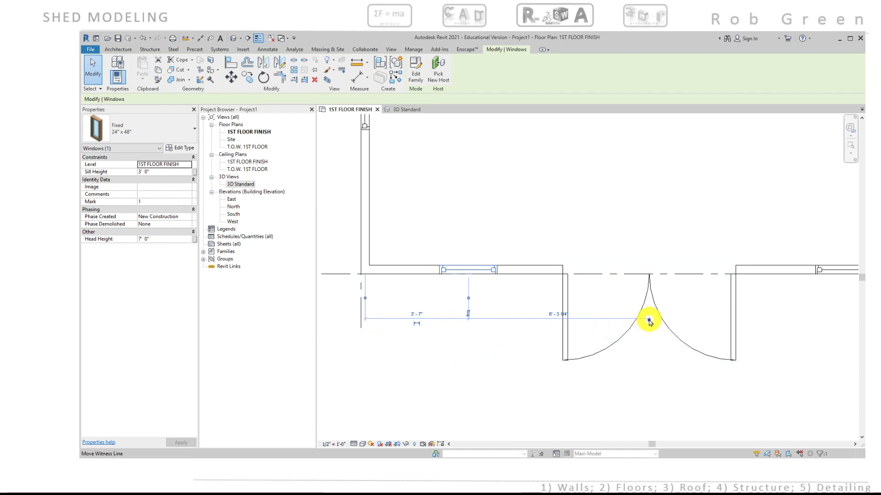
{"action": "middle_click_drag", "start_coordinate": [591, 313], "coordinate": [654, 320]}
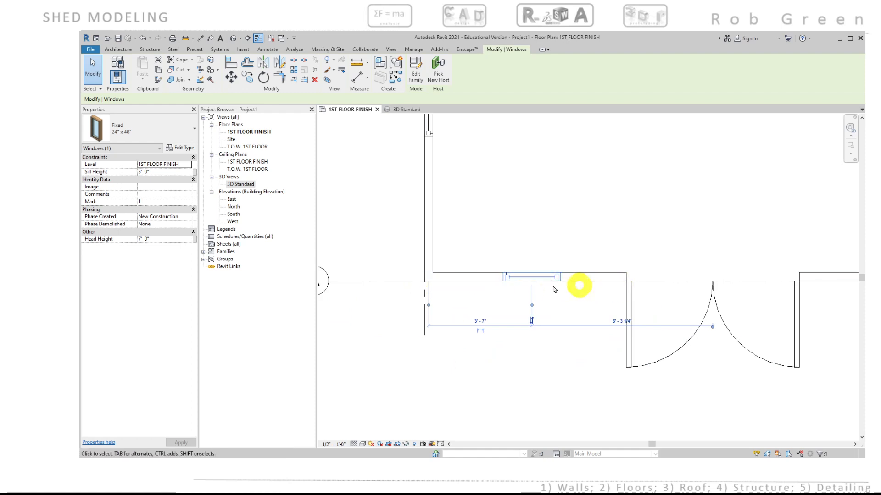
{"action": "scroll", "coordinate": [513, 294], "scroll_direction": "up", "scroll_amount": 2}
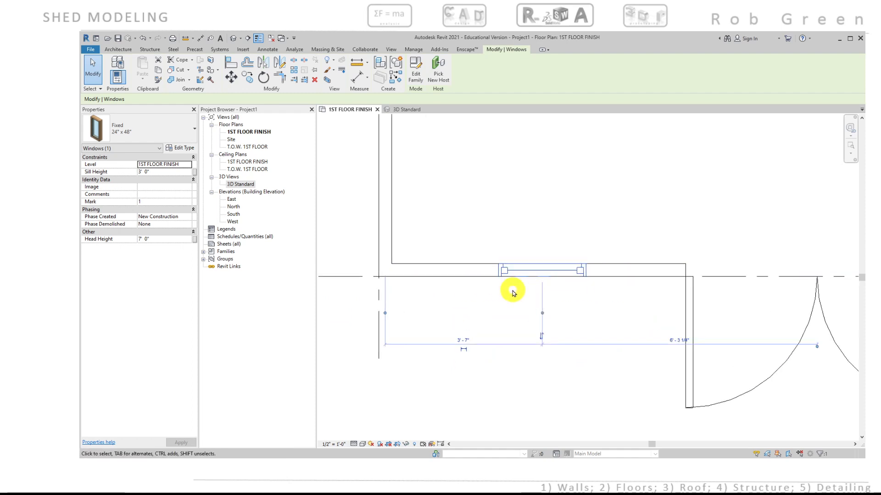
{"action": "middle_click_drag", "start_coordinate": [513, 294], "coordinate": [542, 297]}
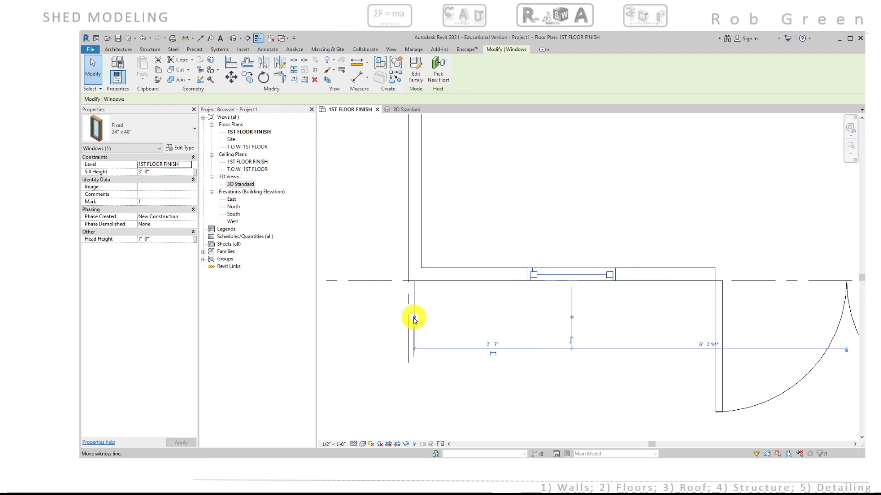
{"action": "left_click_drag", "start_coordinate": [413, 318], "coordinate": [408, 232]}
{"action": "key", "text": "Tab"}
{"action": "scroll", "coordinate": [512, 324], "scroll_direction": "down", "scroll_amount": 2}
{"action": "middle_click_drag", "start_coordinate": [619, 328], "coordinate": [542, 322]}
{"action": "left_click_drag", "start_coordinate": [691, 335], "coordinate": [594, 278]}
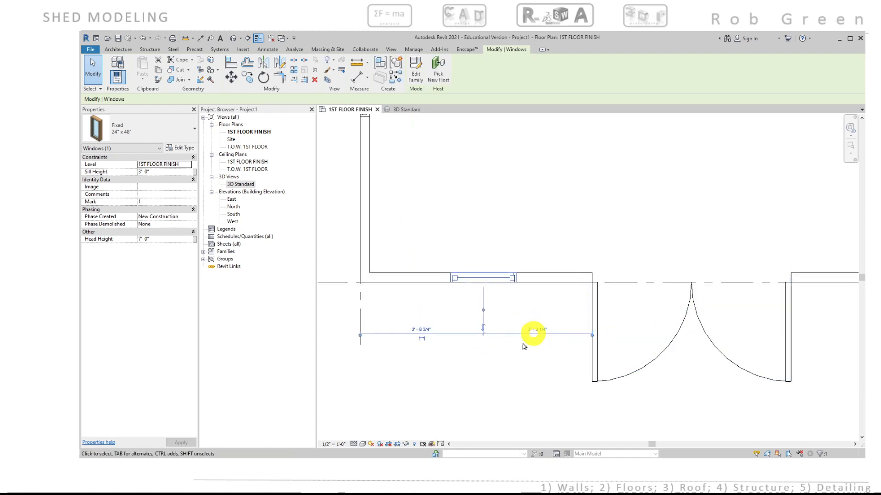
- Move the window left of the double door to 3' - 6" from both the wall's outer face and the door opening
{"action": "scroll", "coordinate": [484, 365], "scroll_direction": "up", "scroll_amount": 2}
{"action": "middle_click_drag", "start_coordinate": [503, 365], "coordinate": [576, 379]}
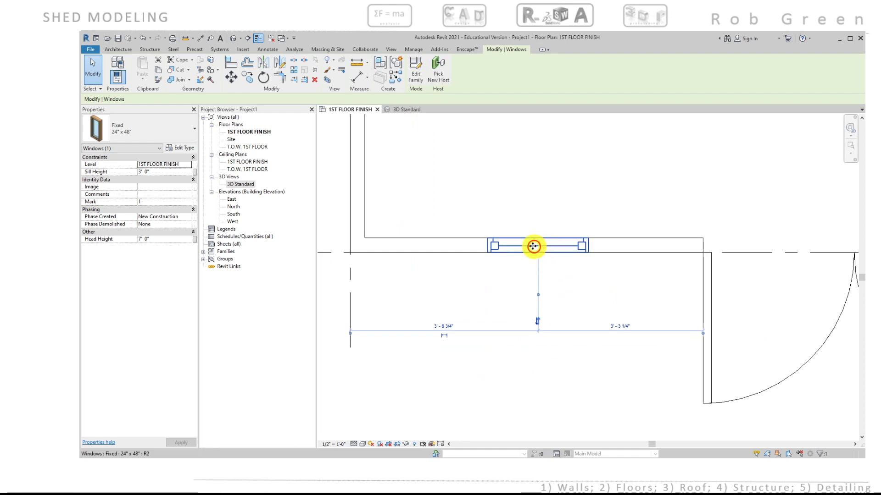
{"action": "mouse_move", "coordinate": [533, 246]}
{"action": "left_mouse_down"}
{"action": "mouse_move", "coordinate": [523, 246]}
{"action": "mouse_move", "coordinate": [550, 249]}
{"action": "mouse_move", "coordinate": [538, 252]}
{"action": "left_mouse_up"}
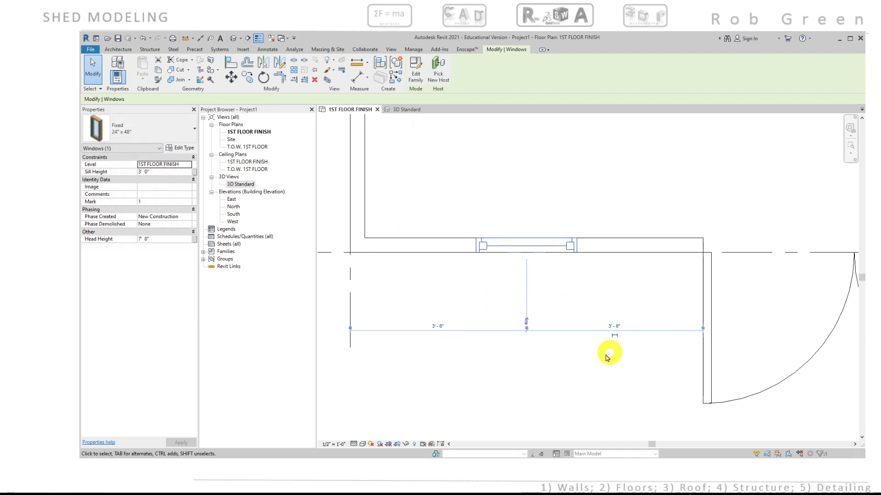
- For the window right of the double door, move the temporary dimension witness lines to the door opening's near edge and the side wall's outer face
{"action": "scroll", "coordinate": [607, 357], "scroll_direction": "down", "scroll_amount": 2}
{"action": "middle_click_drag", "start_coordinate": [610, 356], "coordinate": [478, 340]}
{"action": "scroll", "coordinate": [478, 338], "scroll_direction": "down", "scroll_amount": 2}
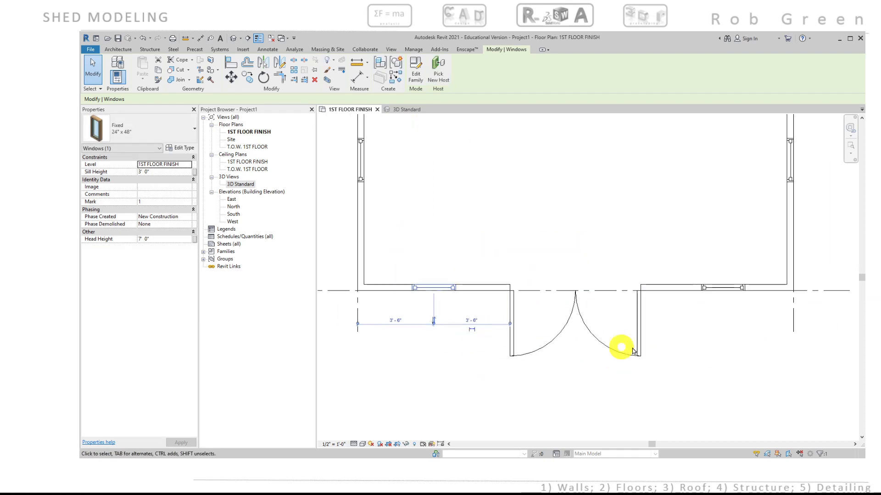
{"action": "middle_click_drag", "start_coordinate": [636, 348], "coordinate": [556, 342]}
{"action": "middle_click_drag", "start_coordinate": [615, 321], "coordinate": [607, 328]}
{"action": "scroll", "coordinate": [603, 324], "scroll_direction": "up", "scroll_amount": 3}
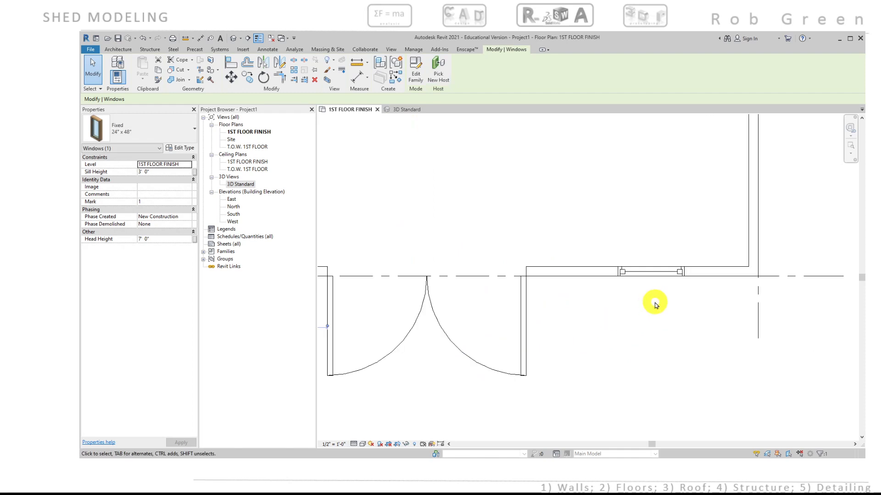
{"action": "scroll", "coordinate": [656, 289], "scroll_direction": "up", "scroll_amount": 2}
{"action": "left_click", "coordinate": [658, 257]}
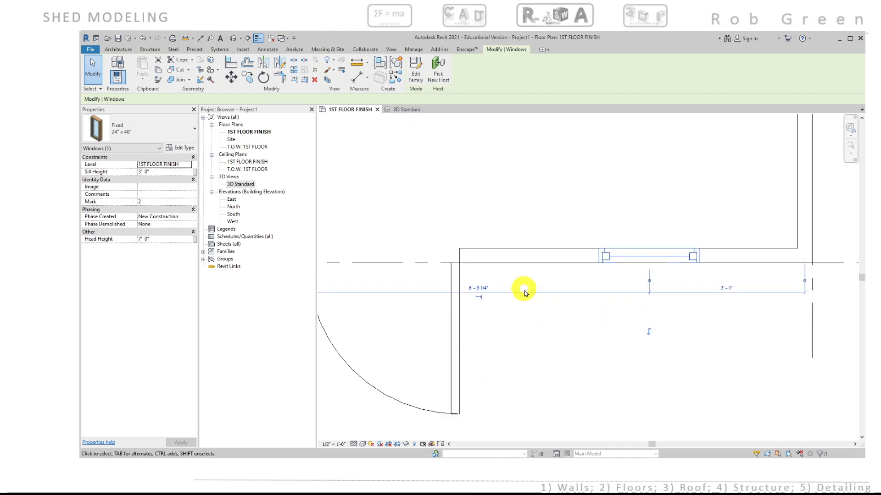
{"action": "scroll", "coordinate": [526, 292], "scroll_direction": "down", "scroll_amount": 1}
{"action": "left_click_drag", "start_coordinate": [362, 296], "coordinate": [478, 261]}
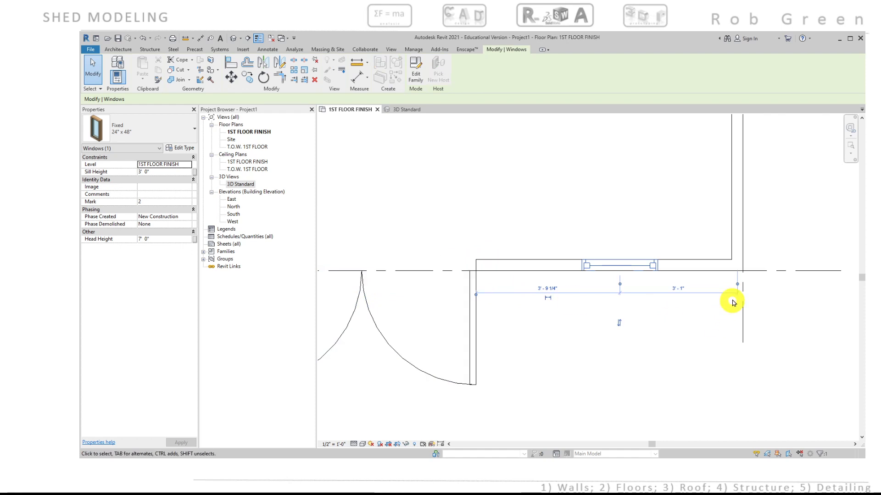
{"action": "left_click_drag", "start_coordinate": [736, 283], "coordinate": [743, 249]}
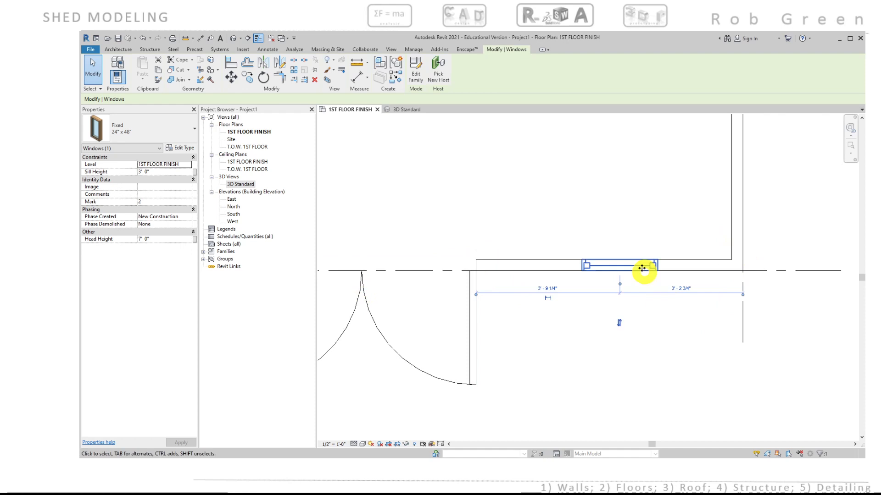
- Move the window right of the double door to 3' - 6" from both the door opening and the wall's outer face, and deselect it
{"action": "mouse_move", "coordinate": [621, 264]}
{"action": "left_mouse_down"}
{"action": "mouse_move", "coordinate": [655, 267]}
{"action": "mouse_move", "coordinate": [624, 268]}
{"action": "left_mouse_up"}
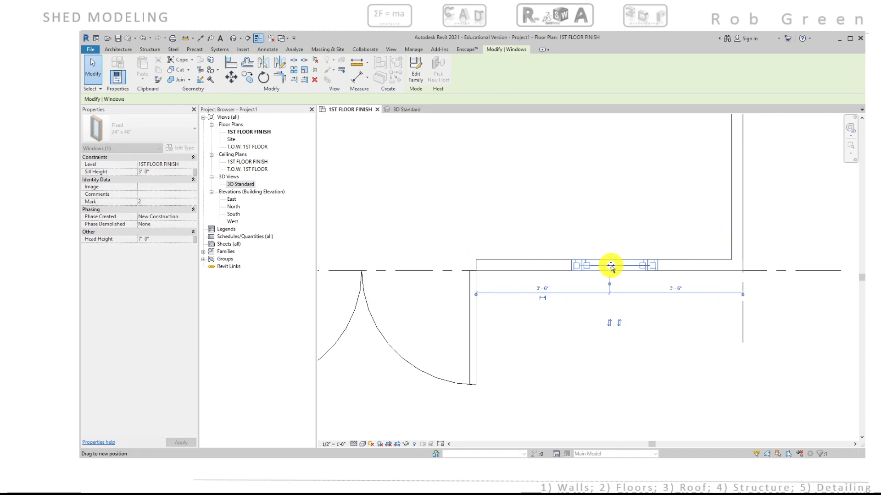
{"action": "left_click_drag", "start_coordinate": [610, 265], "coordinate": [611, 267]}
{"action": "left_click", "coordinate": [638, 342]}
{"action": "scroll", "coordinate": [638, 351], "scroll_direction": "down", "scroll_amount": 3}
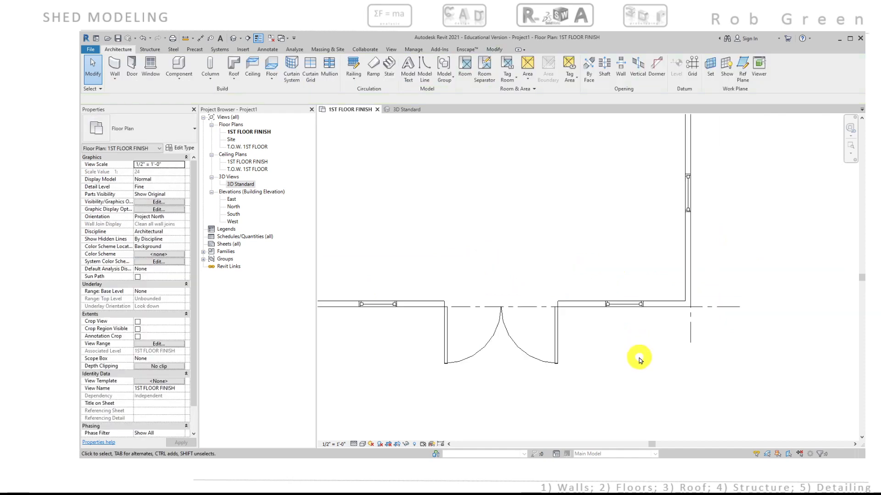
{"action": "scroll", "coordinate": [729, 361], "scroll_direction": "down", "scroll_amount": 2}
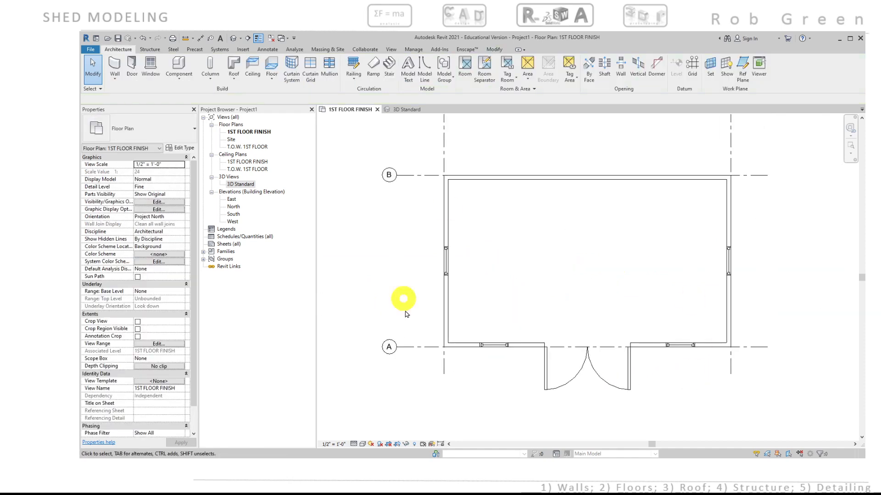
- Inspect the four windows and the double door from the front, above and back in the 3D Standard view
{"action": "left_click", "coordinate": [401, 110]}
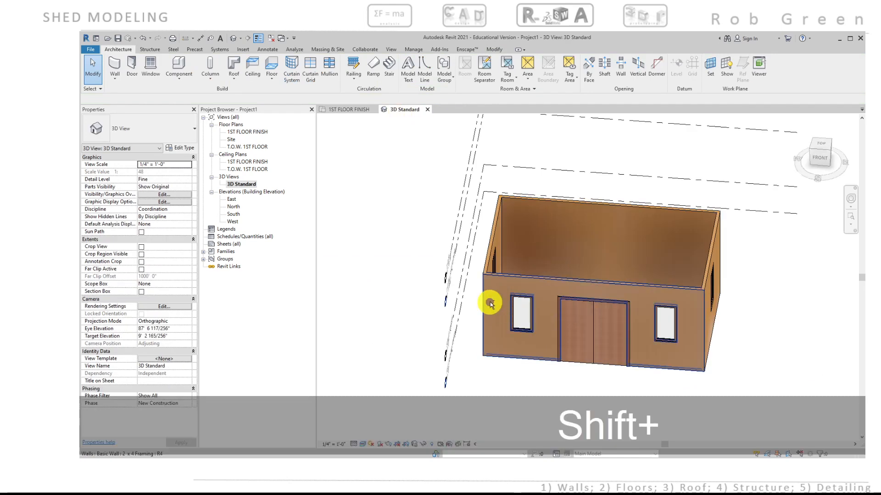
{"action": "middle_click_drag", "start_coordinate": [489, 298], "coordinate": [560, 327], "text": "shift"}
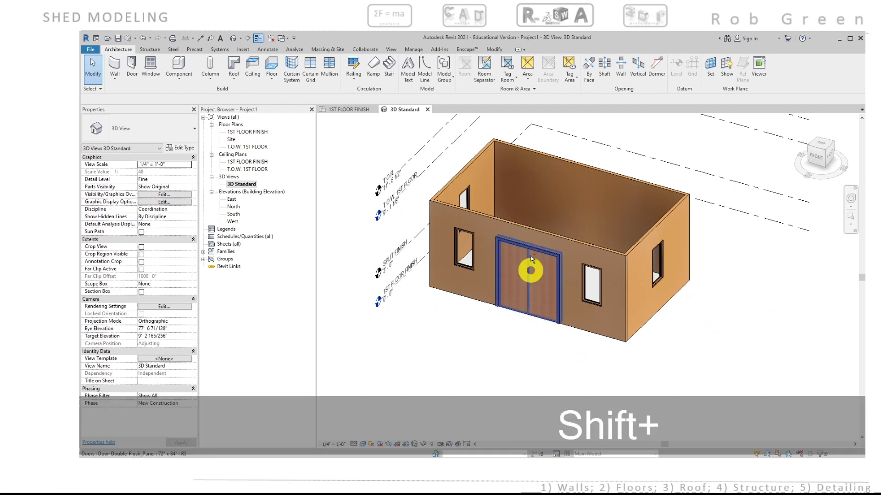
{"action": "middle_click_drag", "start_coordinate": [527, 268], "coordinate": [522, 230], "text": "shift"}
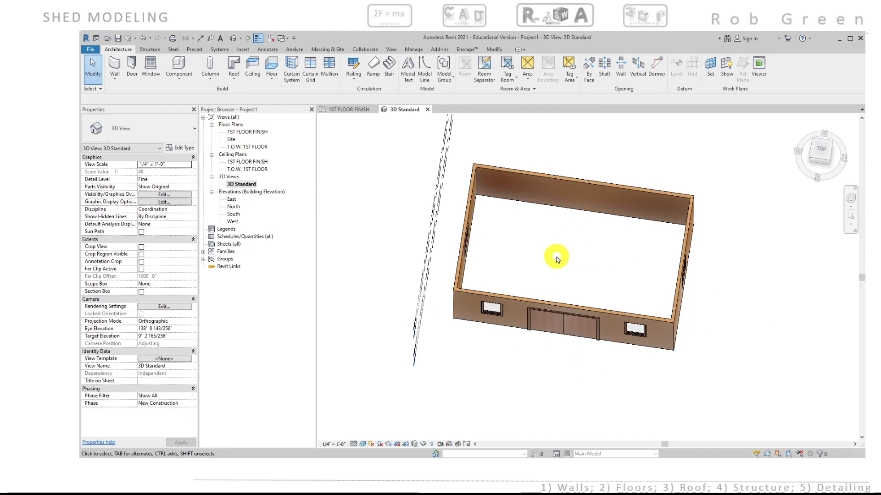
{"action": "middle_click_drag", "start_coordinate": [559, 256], "coordinate": [631, 348], "text": "shift"}
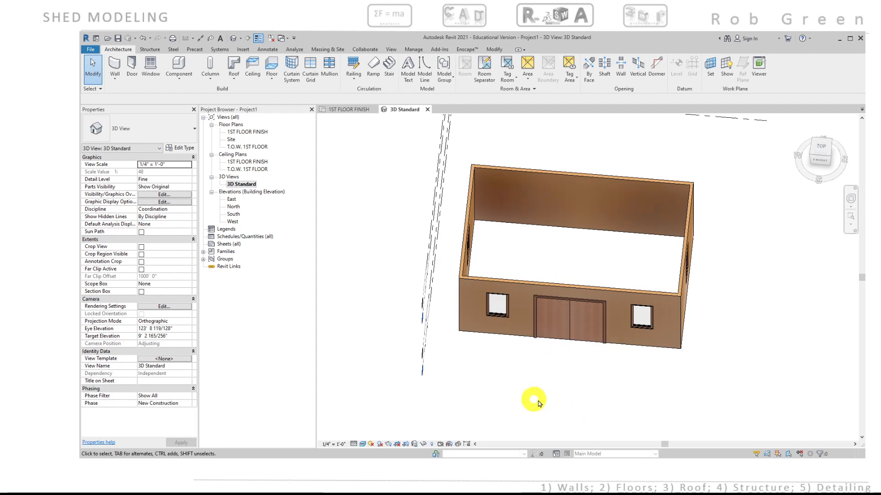
{"action": "middle_click_drag", "start_coordinate": [625, 301], "coordinate": [444, 261], "text": "shift"}
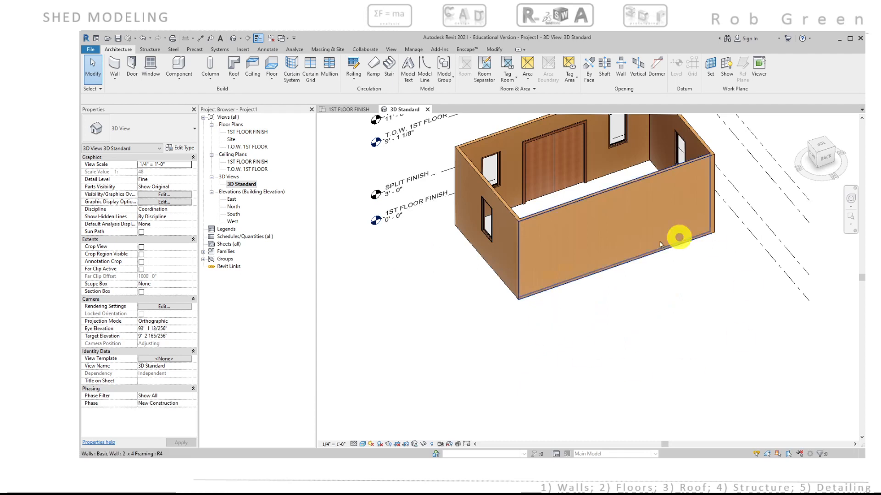
{"action": "middle_click_drag", "start_coordinate": [545, 242], "coordinate": [613, 259], "text": "shift"}
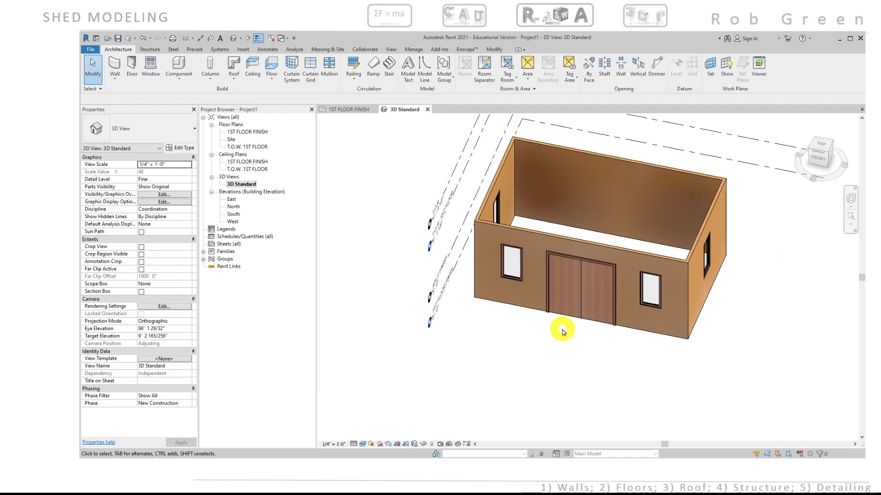
{"action": "key", "text": "ctrl"}
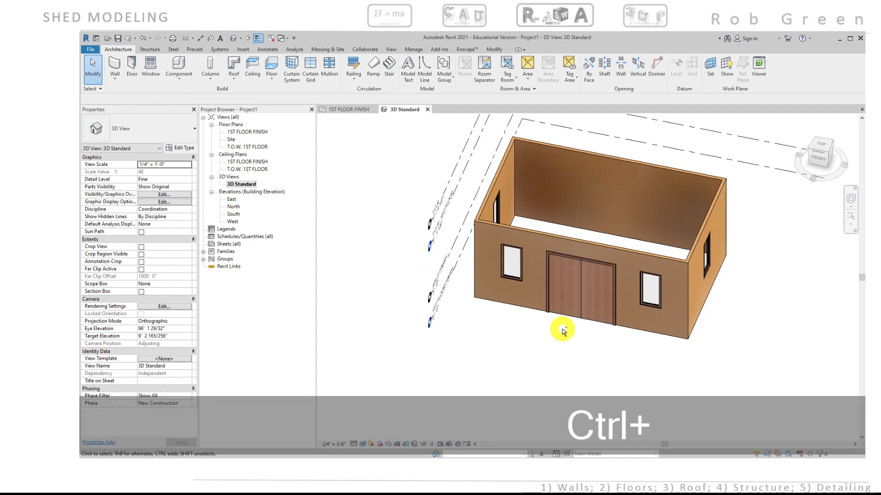